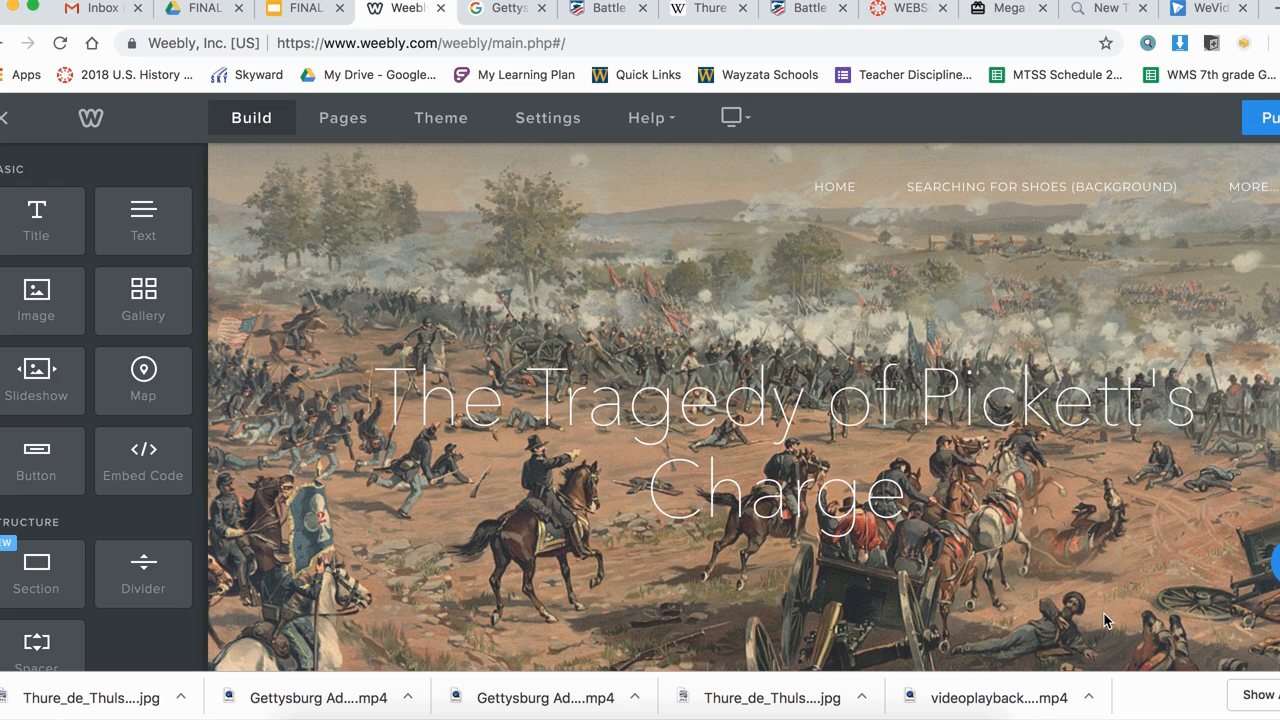
Step: Switch to the Gettysburg image results, visit the battlefields.org page of the wide battle painting and save the painting to the desktop
scroll(1104, 614, down, 5)
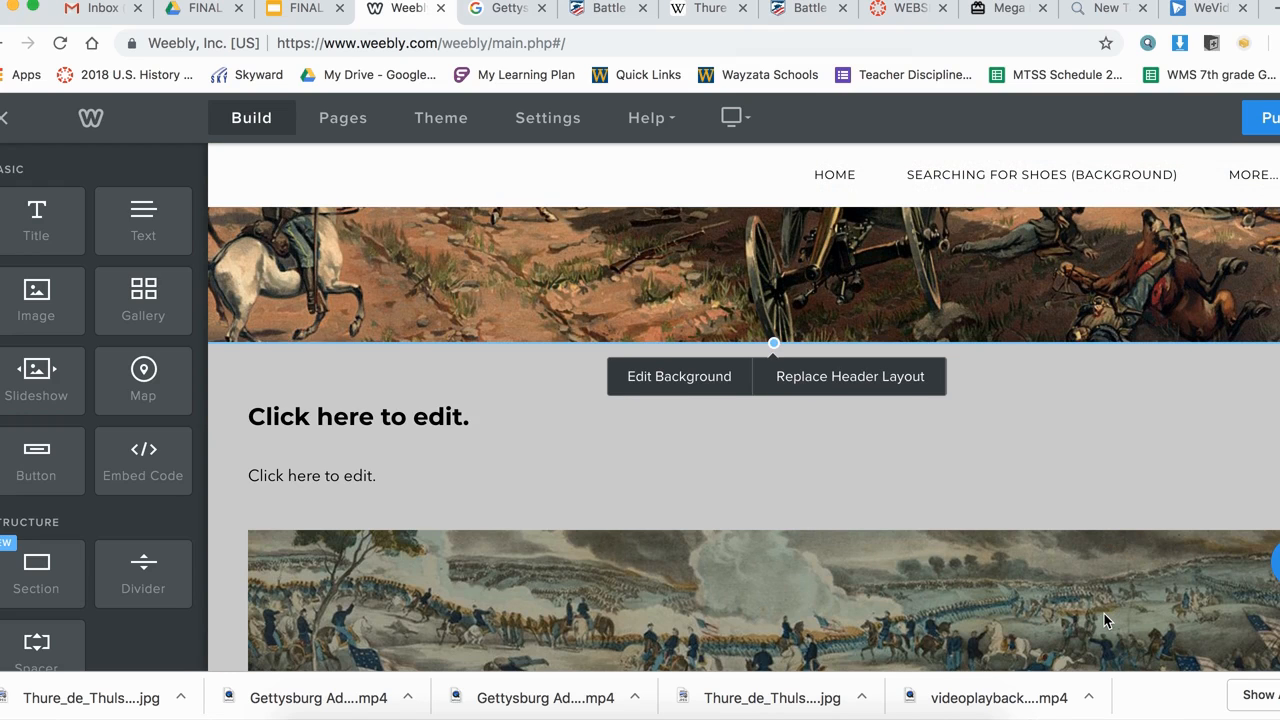
scroll(1104, 613, down, 3)
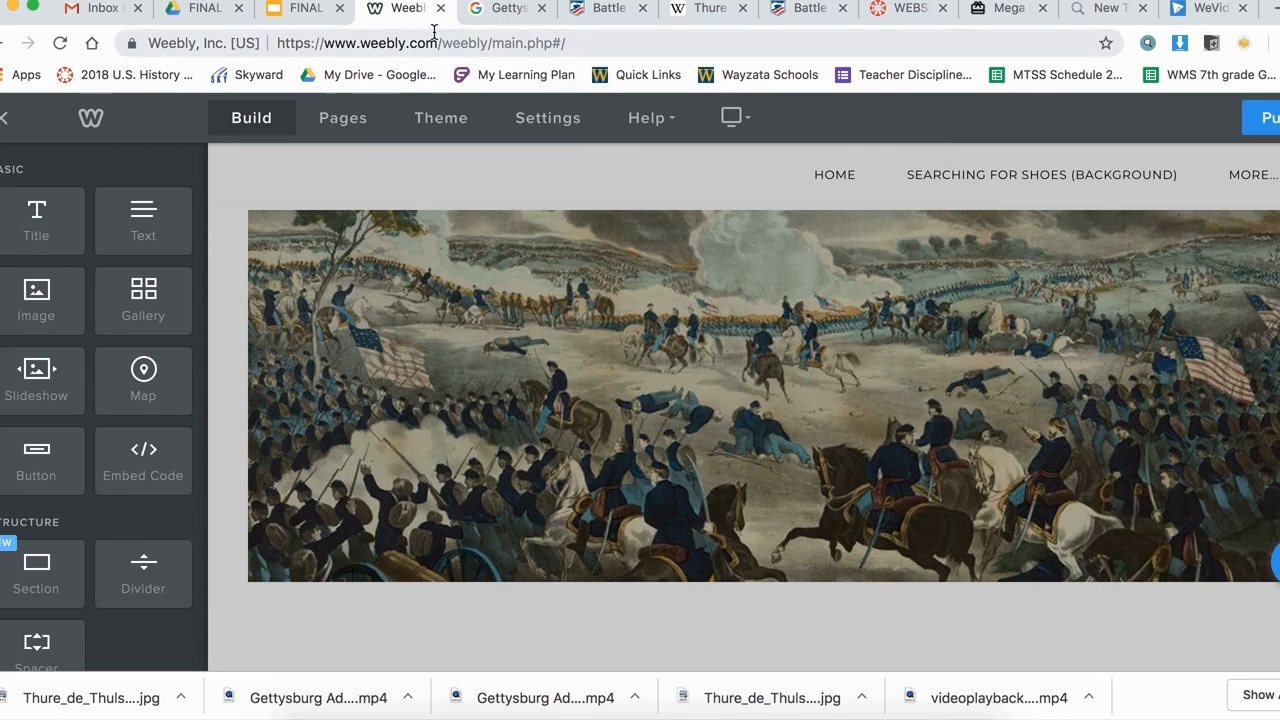
click(522, 22)
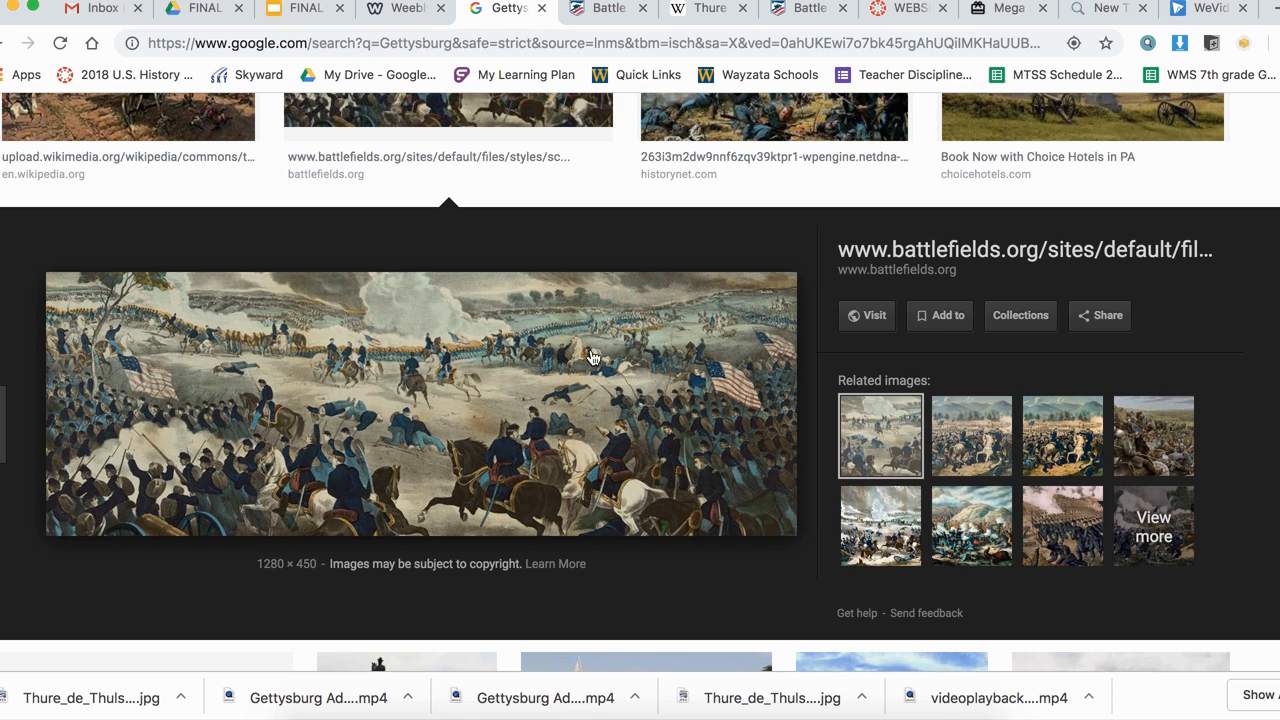
click(847, 317)
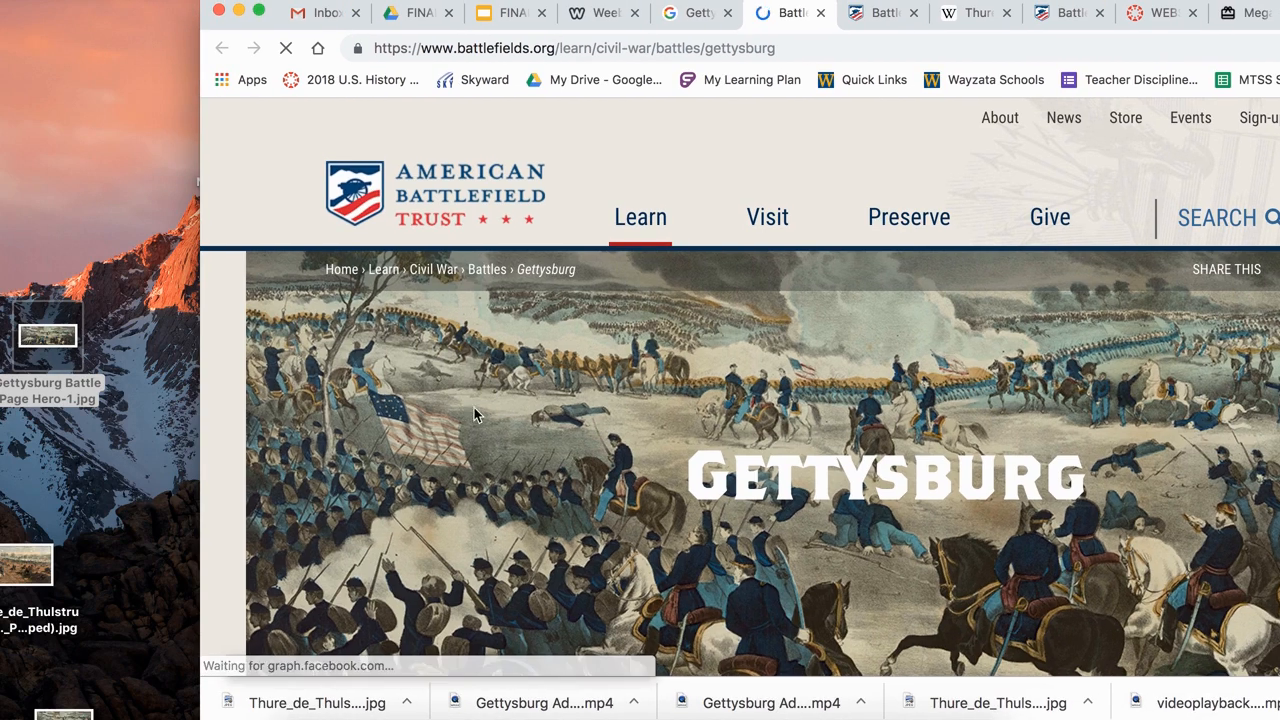
drag(475, 414, 323, 392)
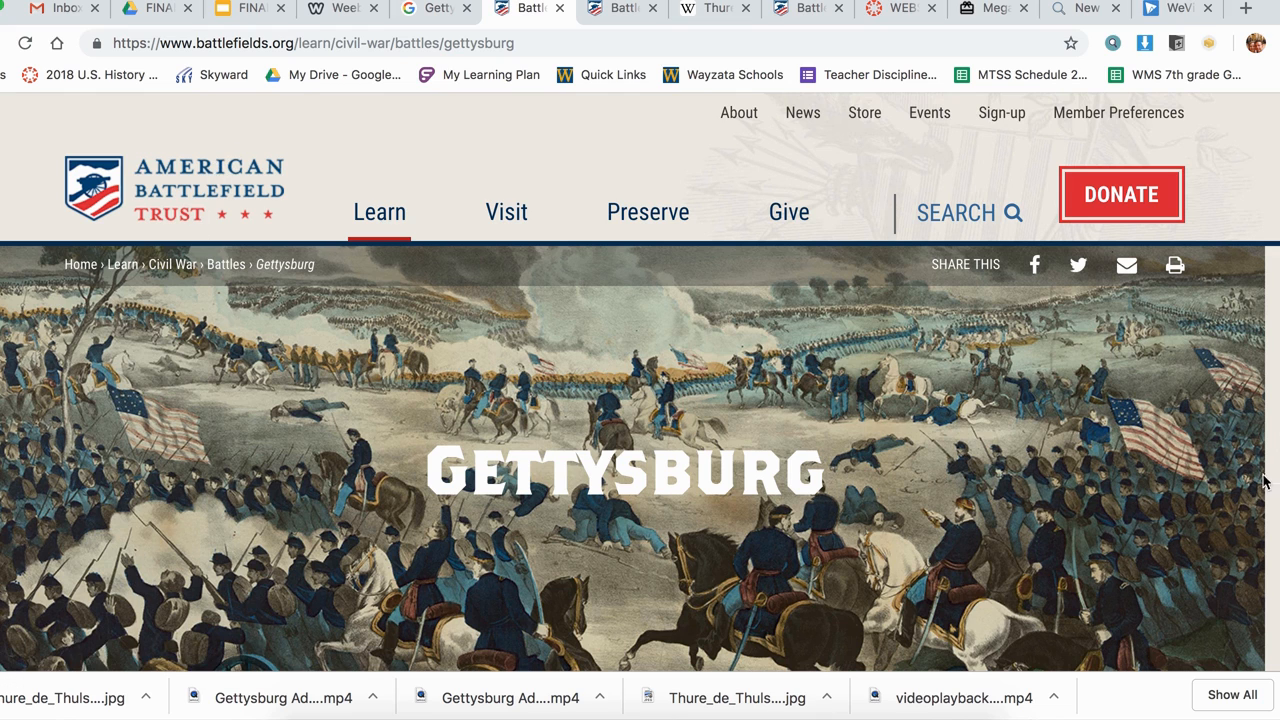
scroll(1273, 487, down, 3)
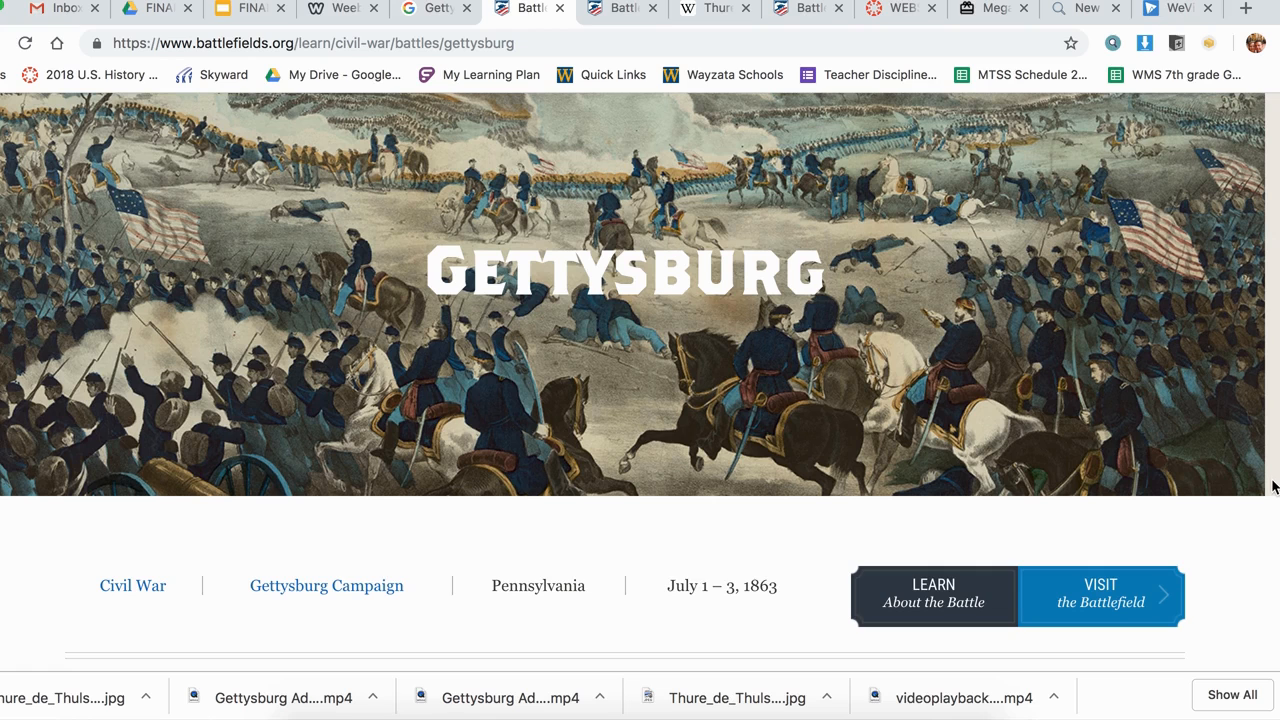
scroll(1273, 487, up, 3)
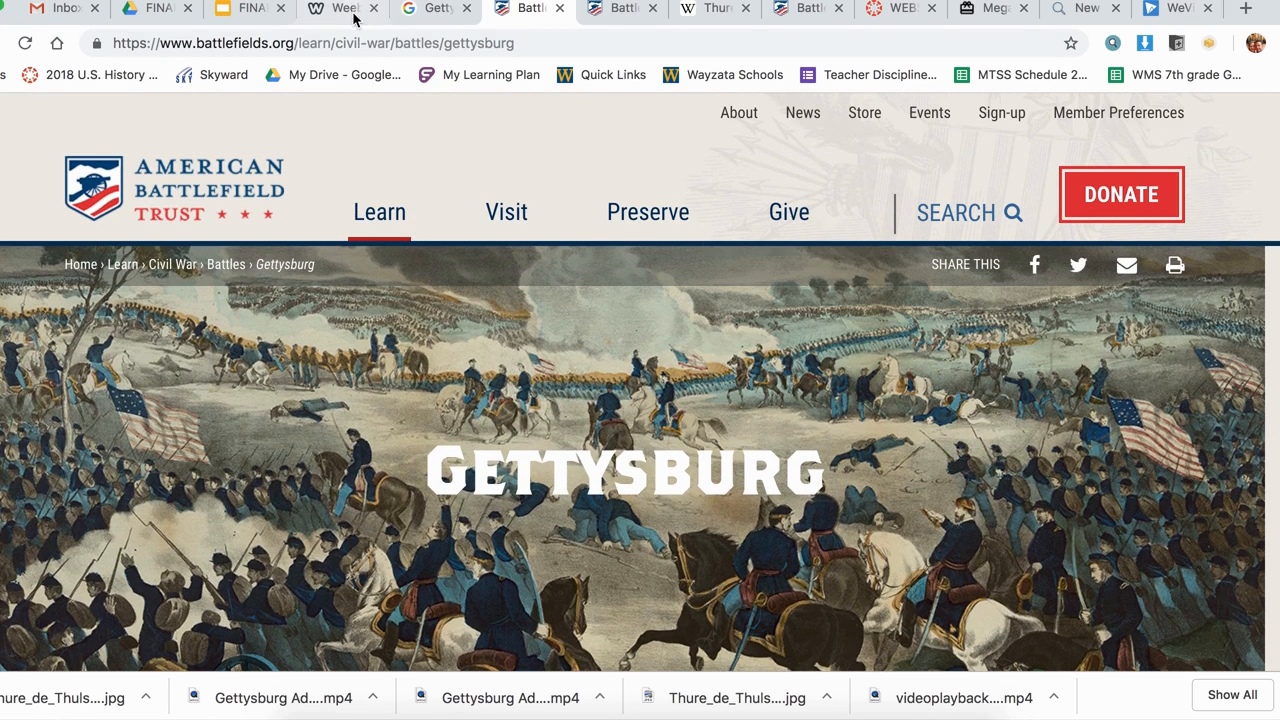
Step: Return to the Weebly editor's Home page, add an image element above the Download File element and upload Gettysburg Battle Page Hero-2.jpg
click(355, 17)
click(28, 48)
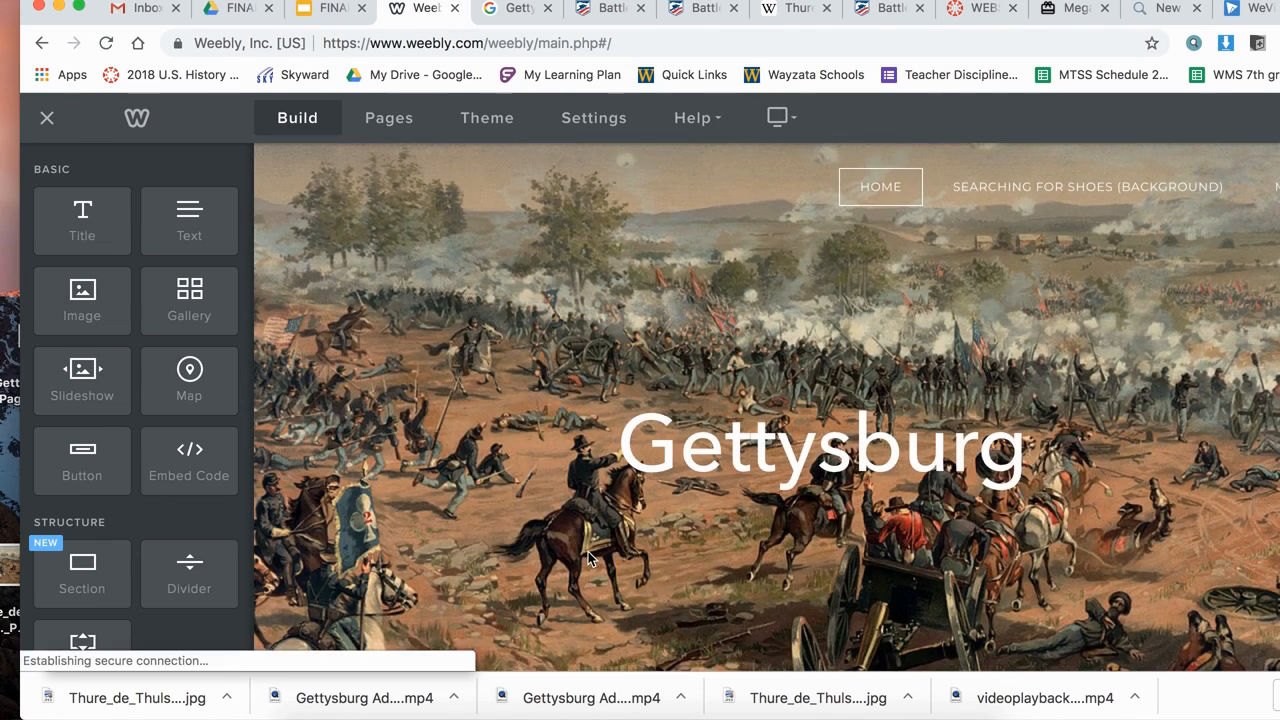
scroll(588, 555, down, 5)
scroll(587, 550, down, 2)
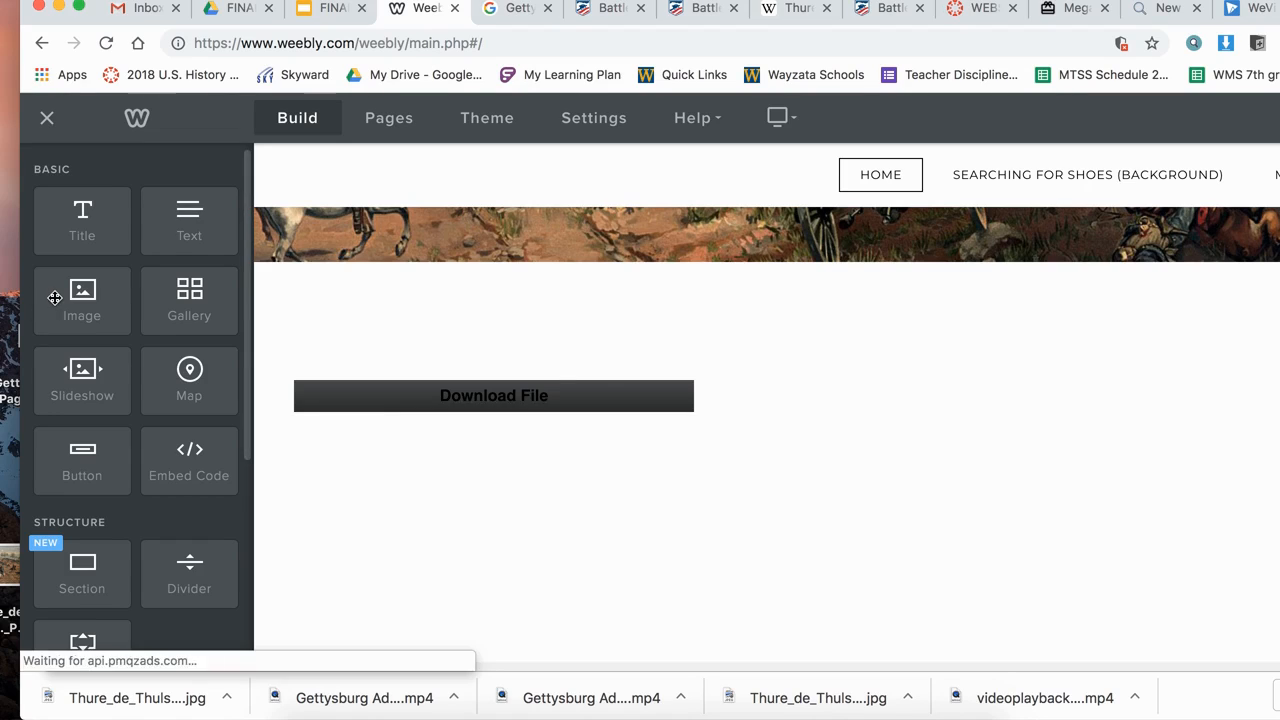
drag(55, 297, 497, 517)
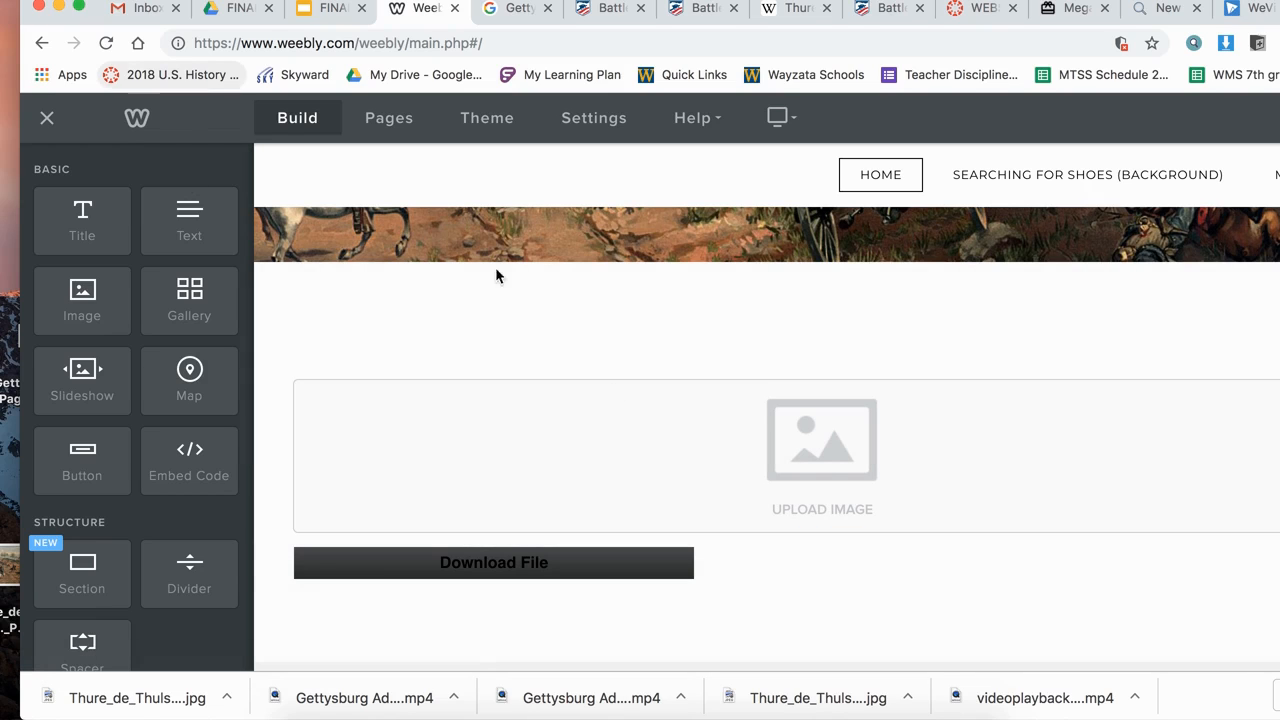
click(822, 463)
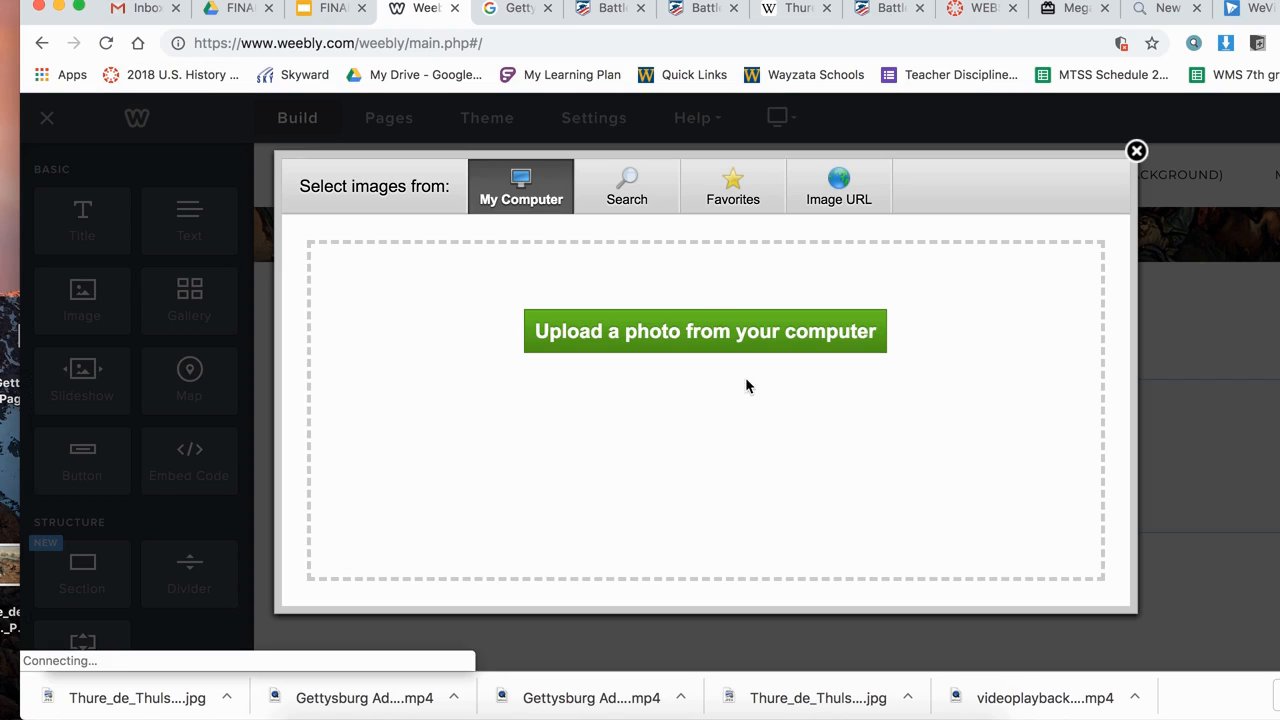
click(620, 336)
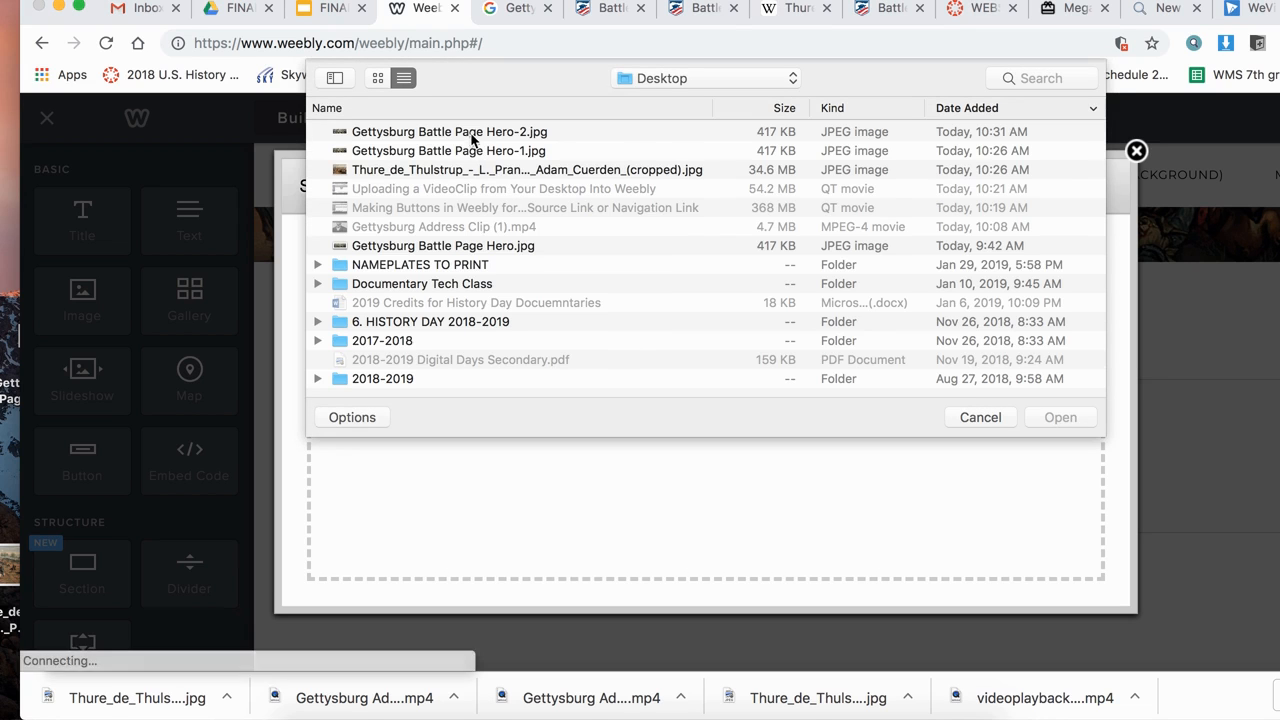
double_click(471, 133)
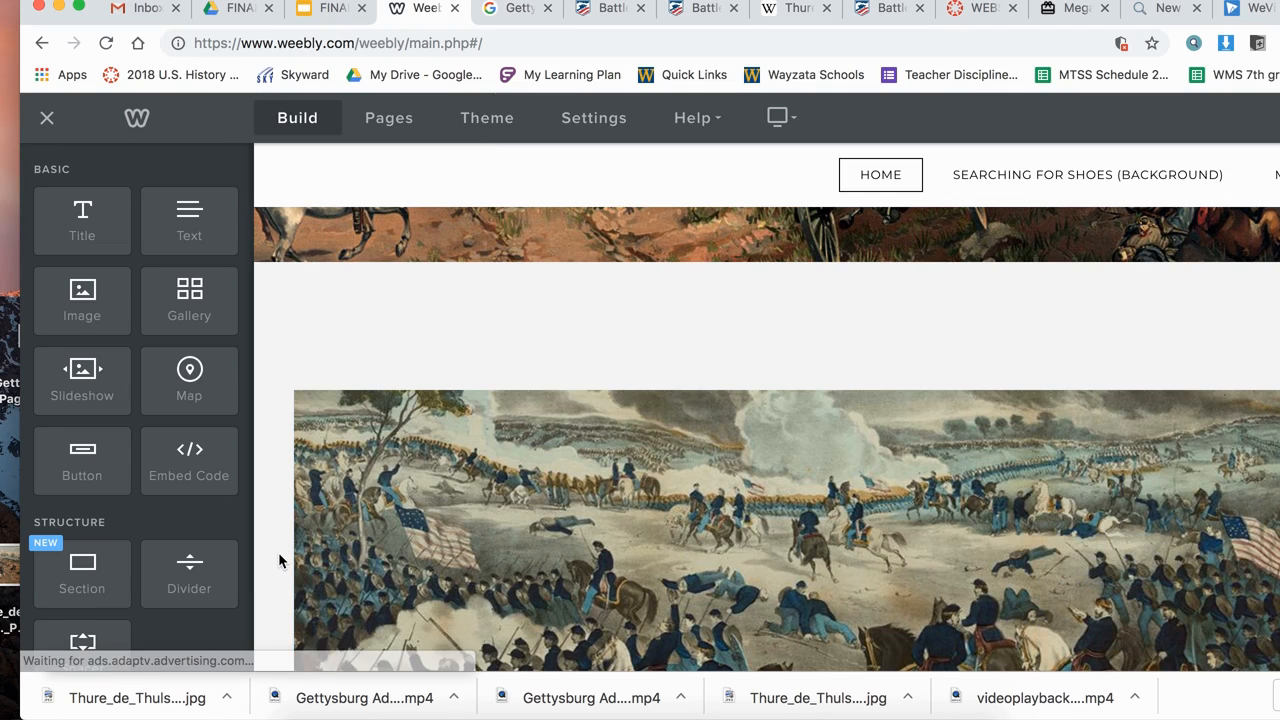
Step: Add a text element directly beneath the battle image and set its alignment to centered
scroll(278, 552, up, 4)
scroll(278, 552, down, 1)
scroll(278, 560, down, 6)
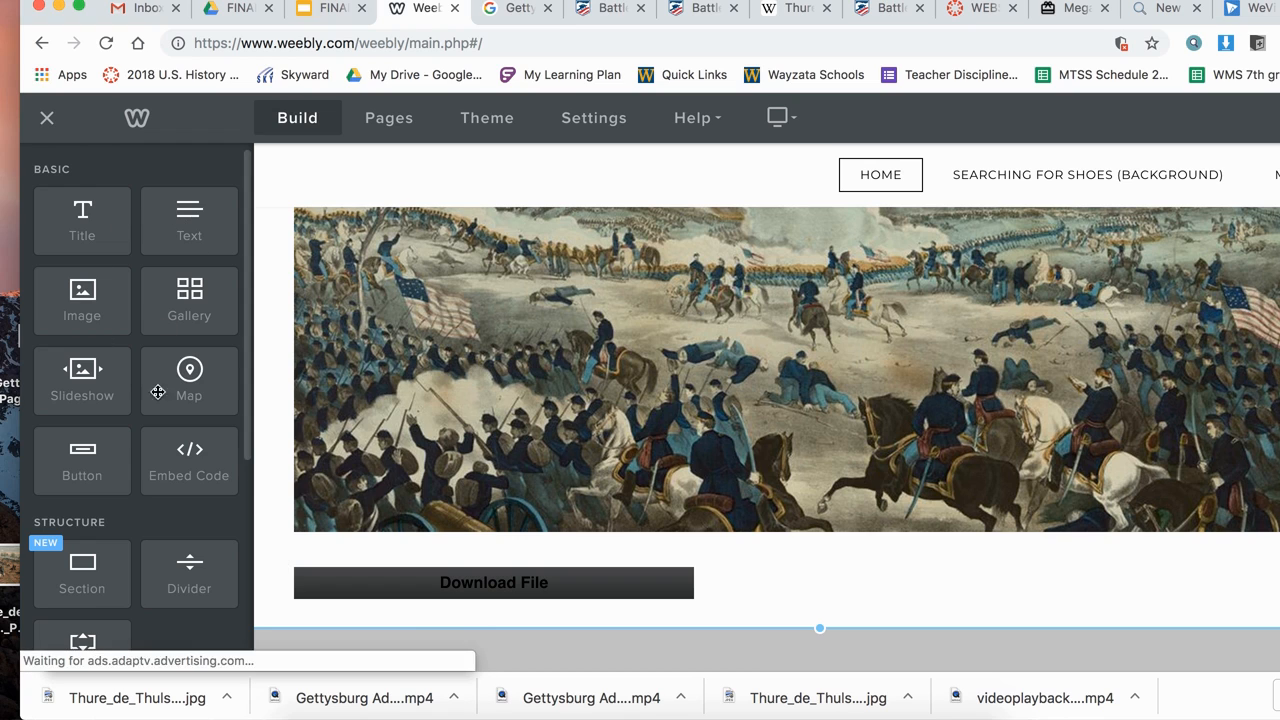
drag(204, 231, 361, 558)
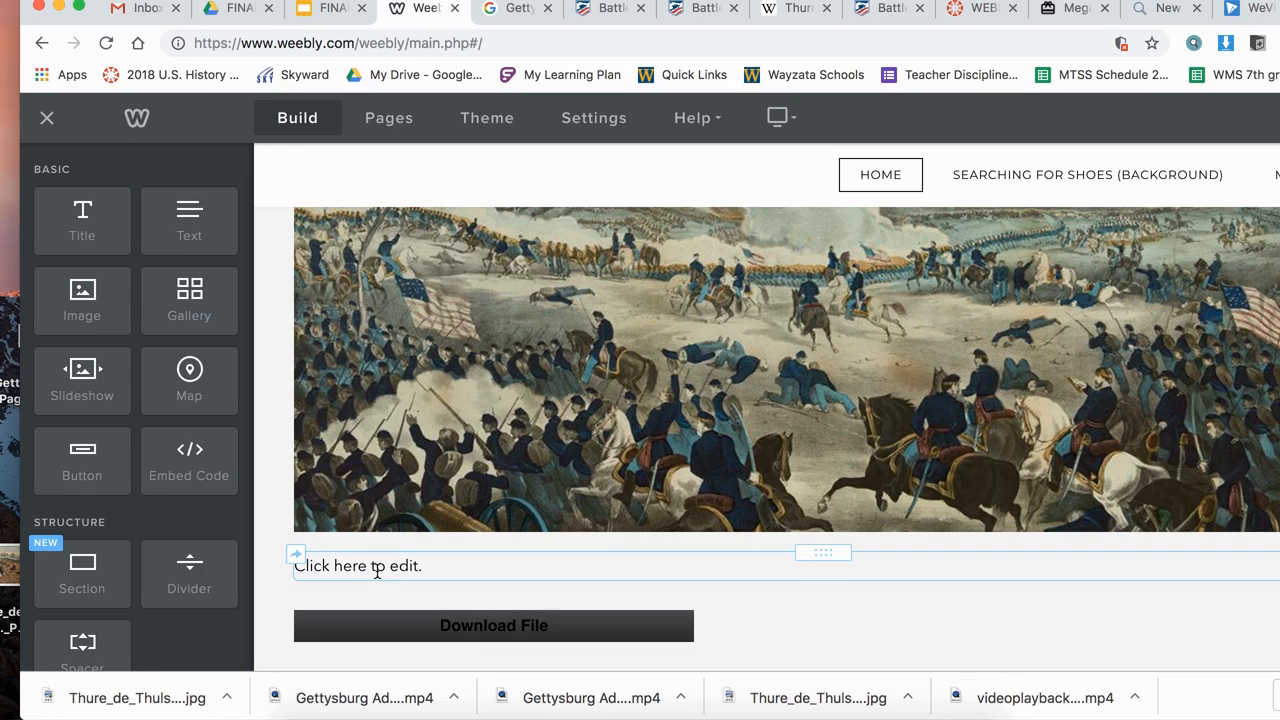
click(798, 557)
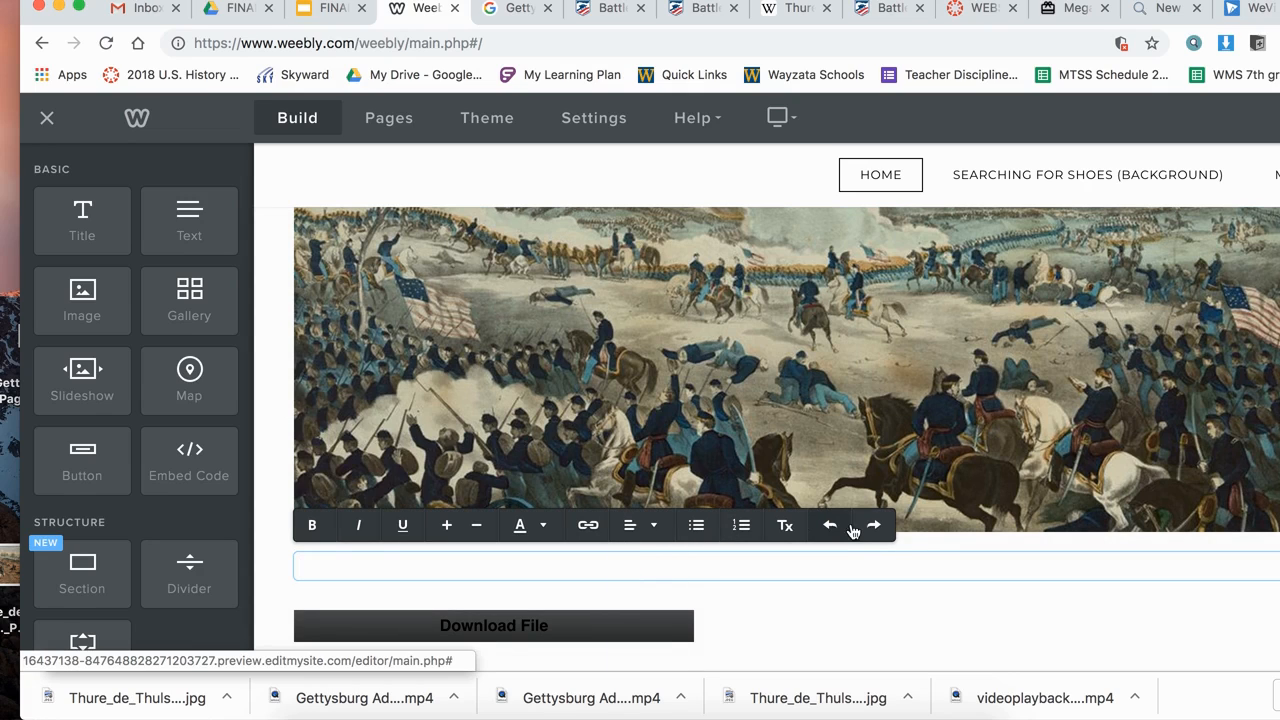
click(624, 528)
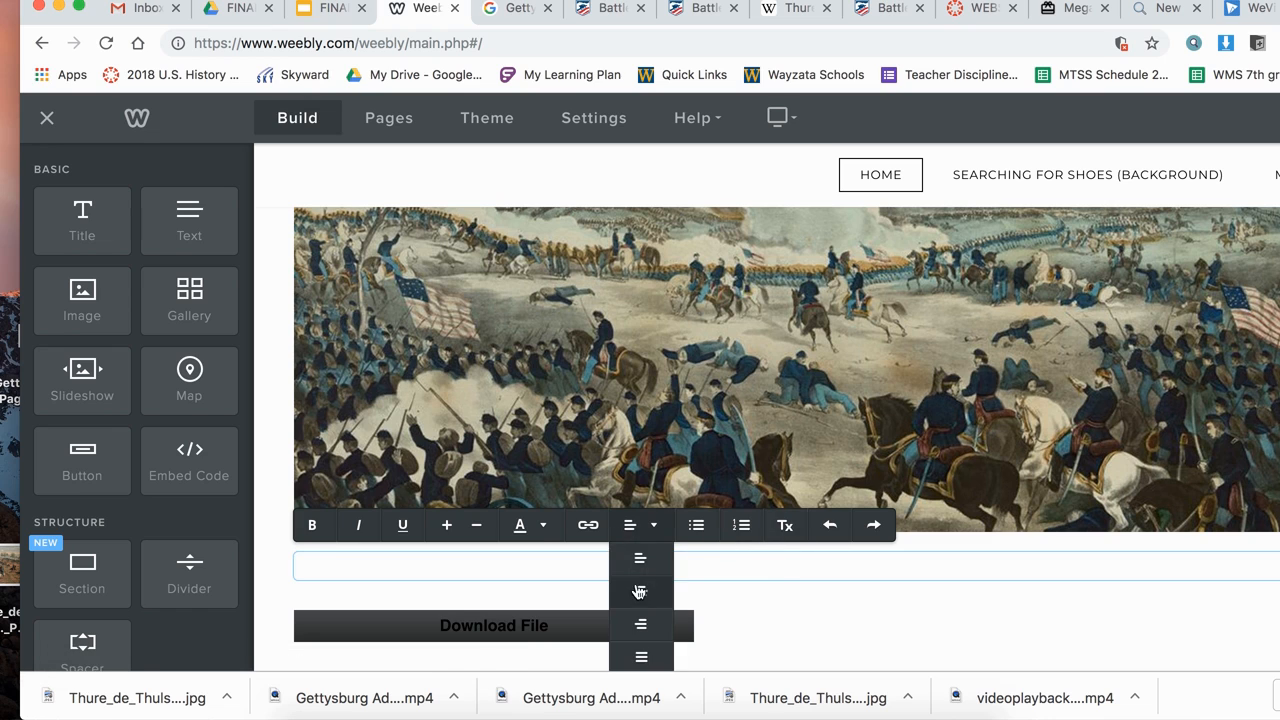
click(639, 591)
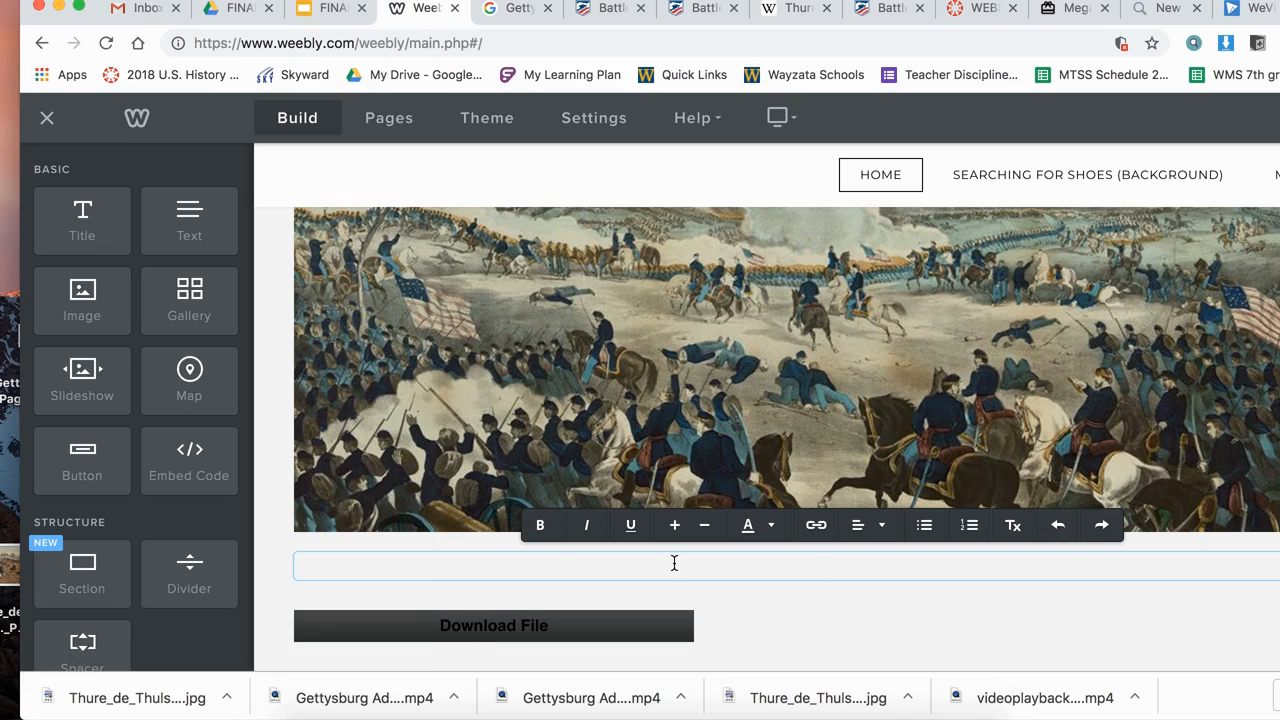
Step: Write the image caption "Pickett's Charge, American Battlefield Trust", checking the organization's name on the battlefields.org page
text(Pickett's Chanrge,)
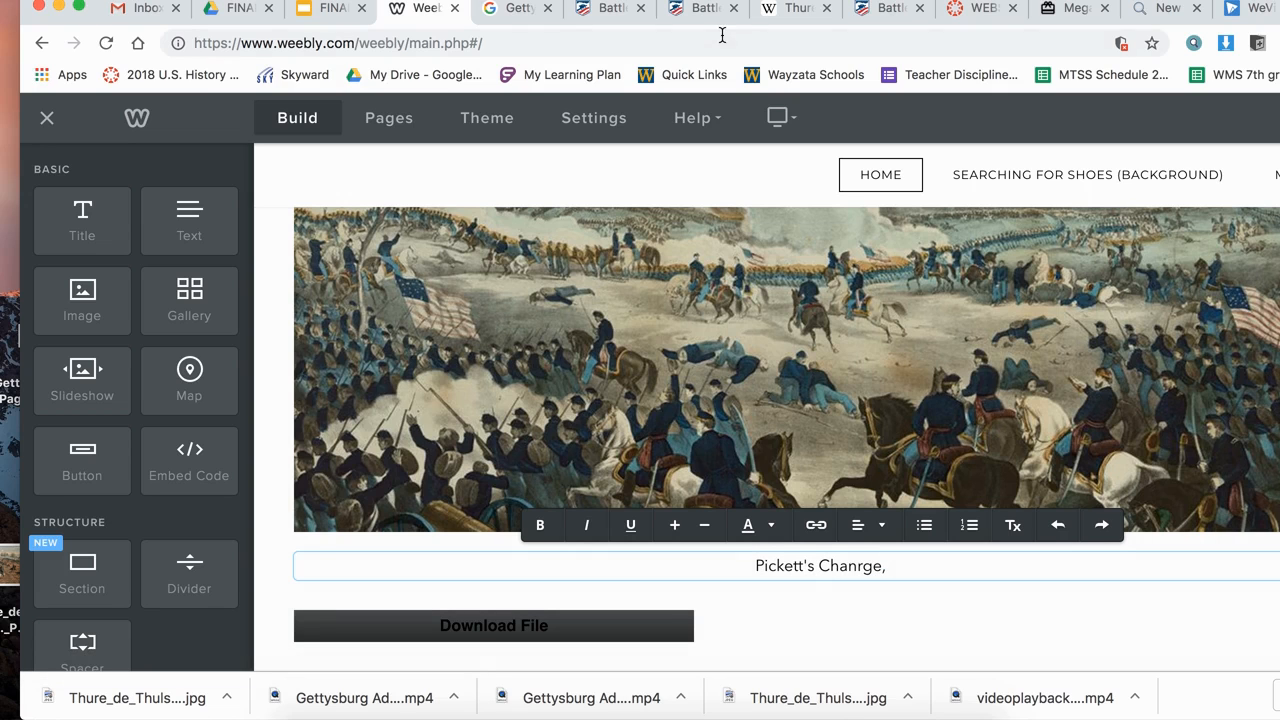
click(608, 18)
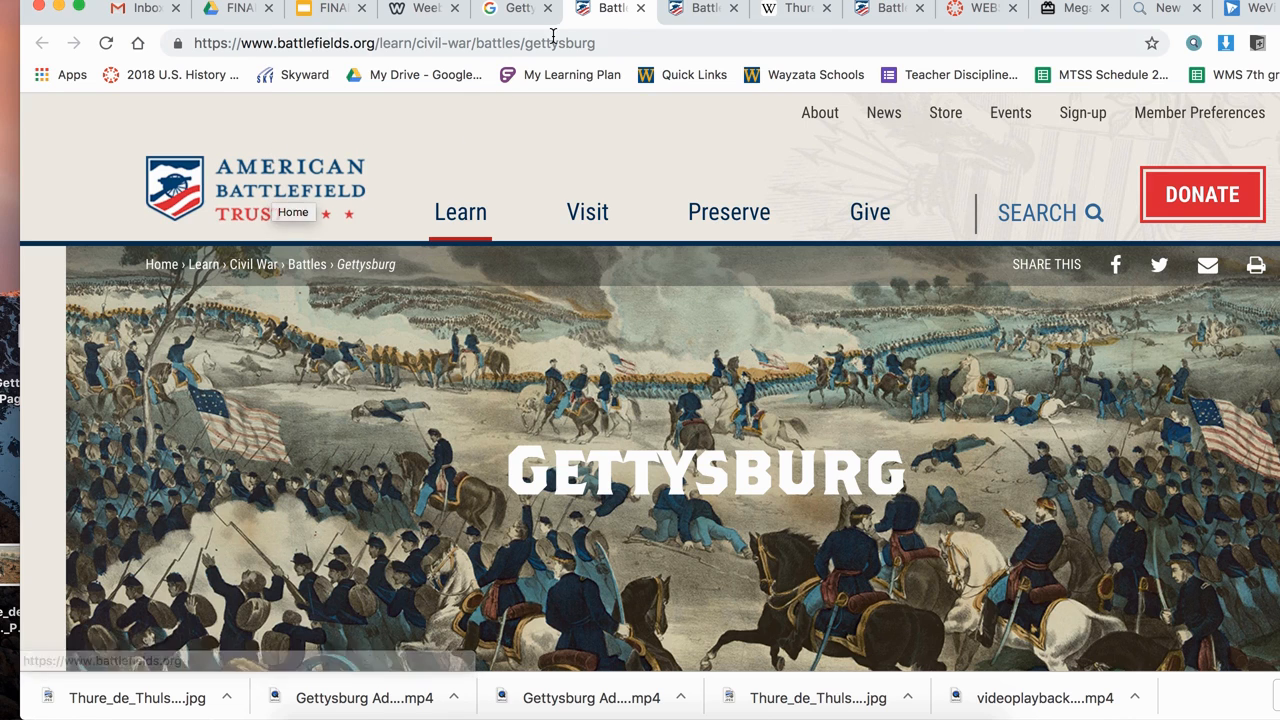
click(444, 17)
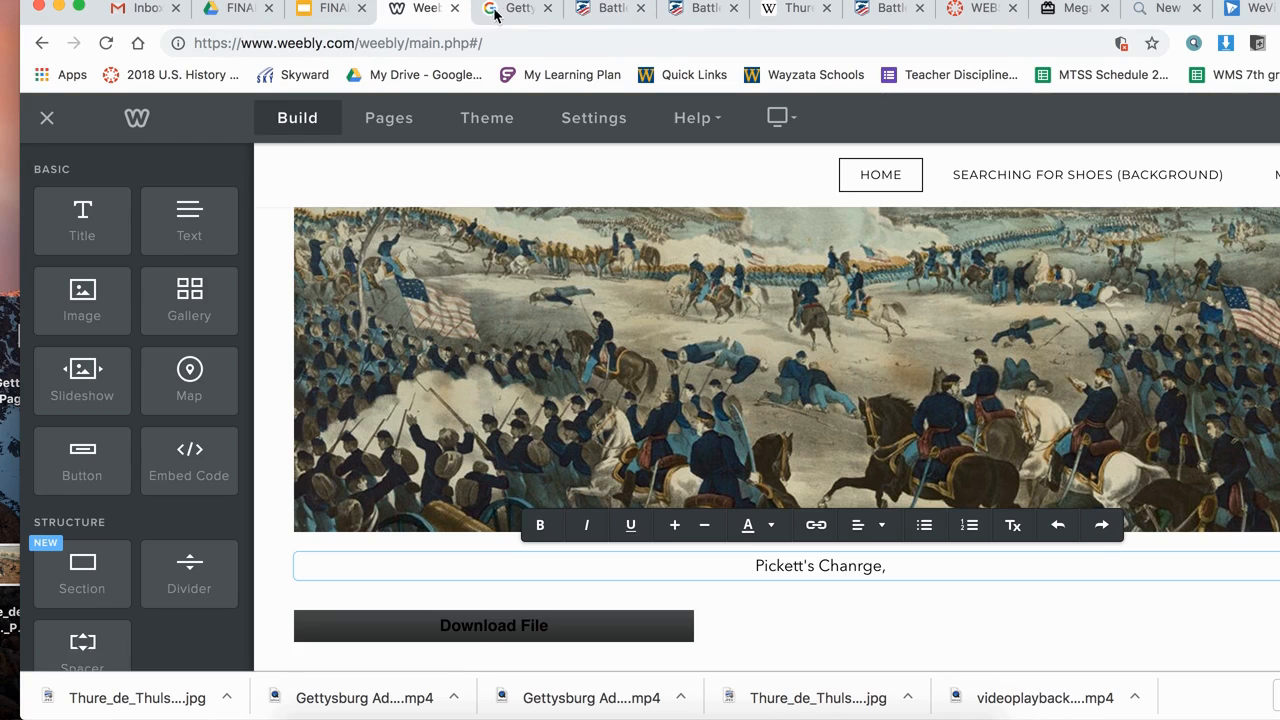
key(BackSpace)
key(BackSpace)
key(BackSpace)
key(BackSpace)
key(BackSpace)
text(rge)
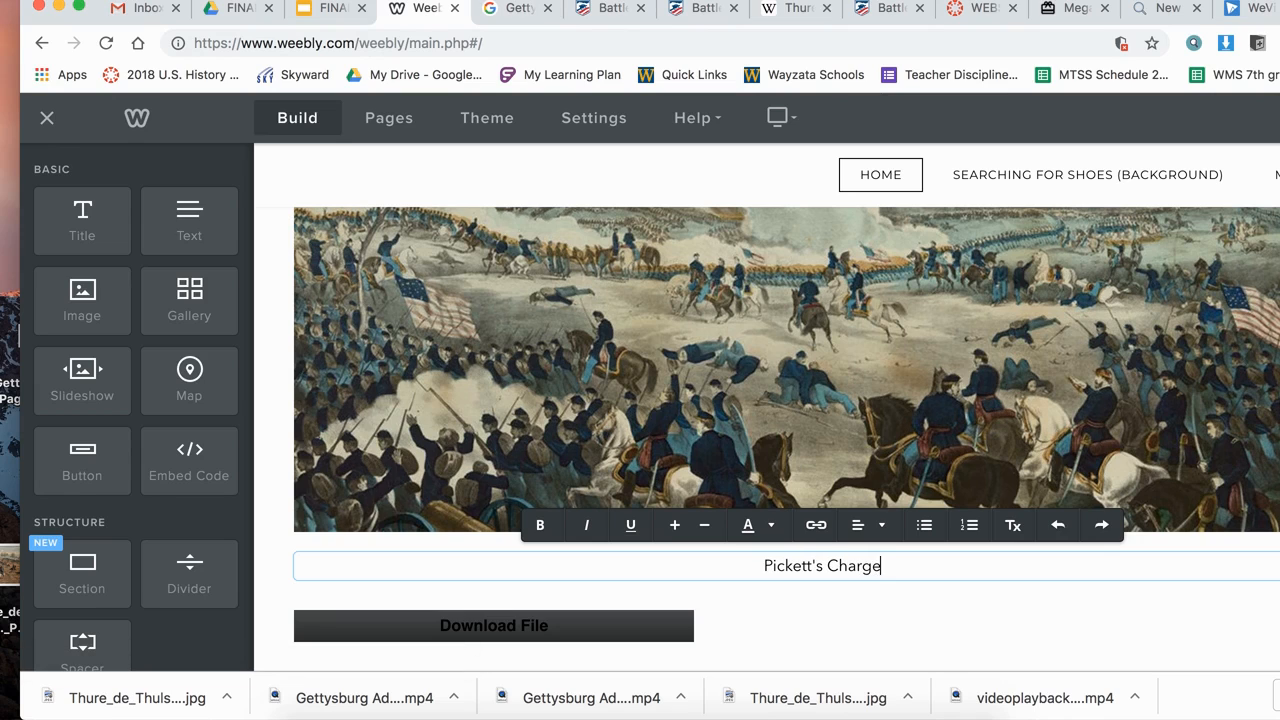
text(, American Battlefield Trusts)
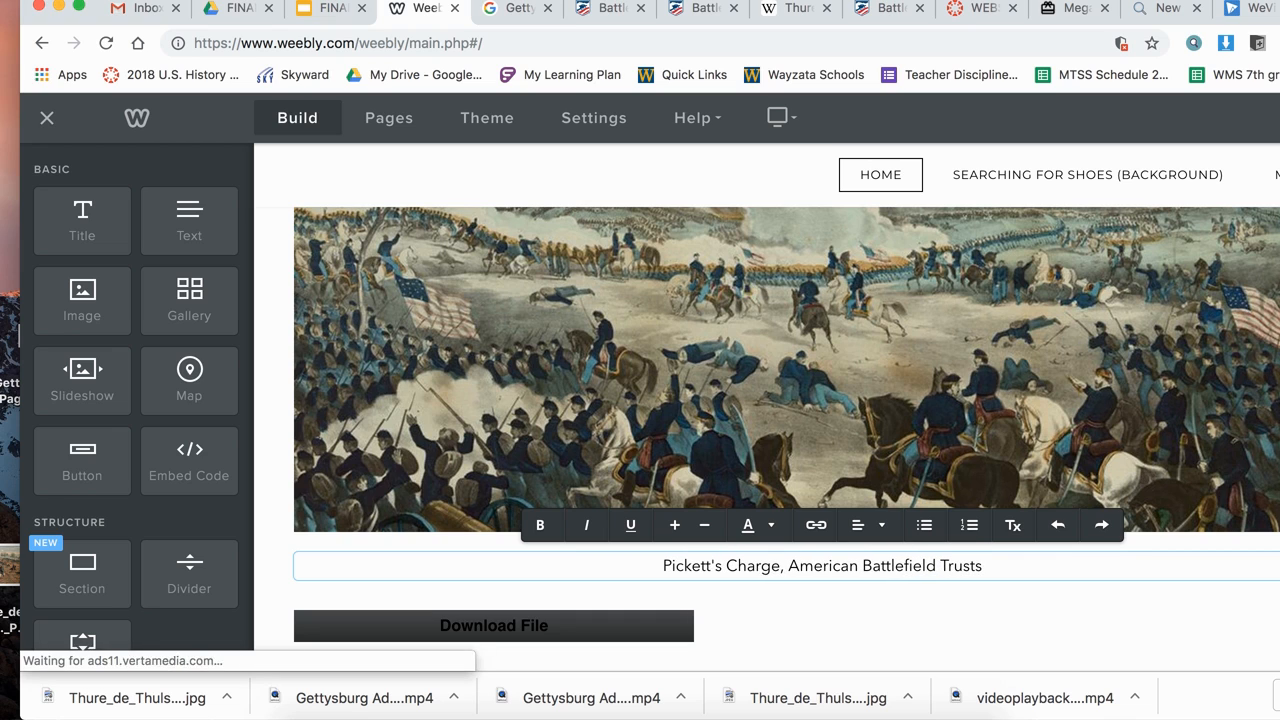
key(BackSpace)
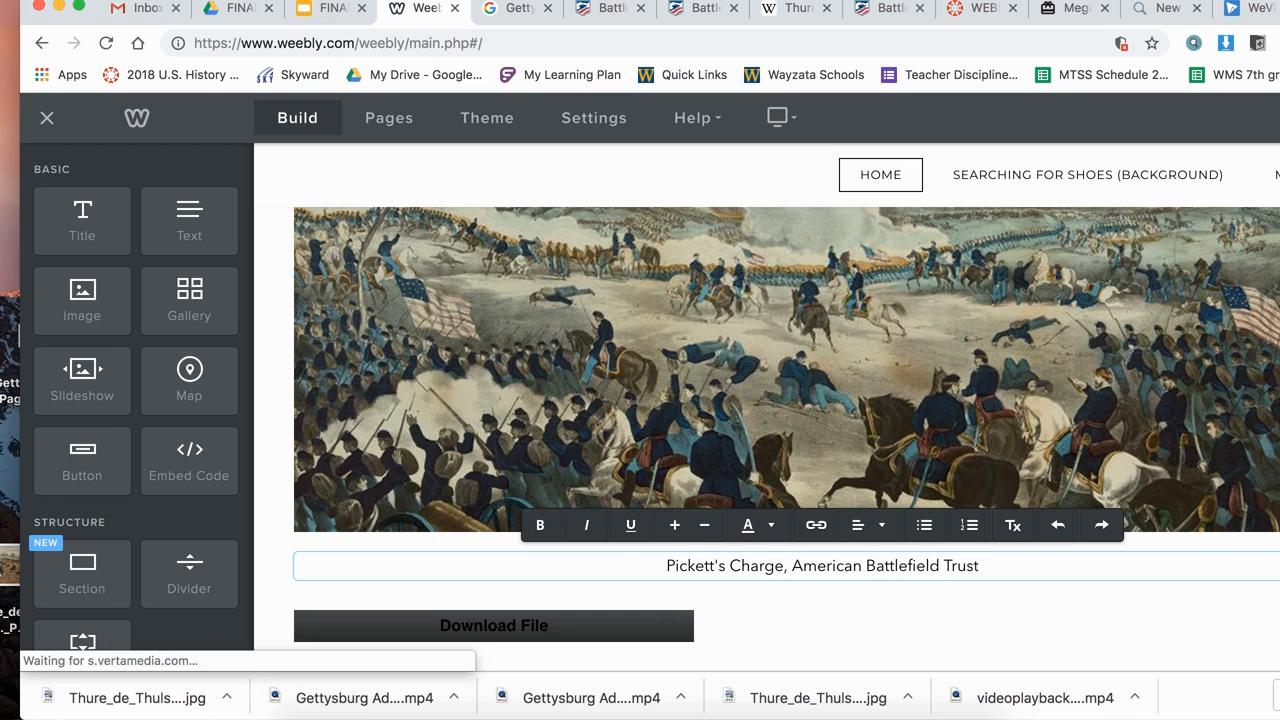
click(824, 609)
scroll(824, 615, up, 5)
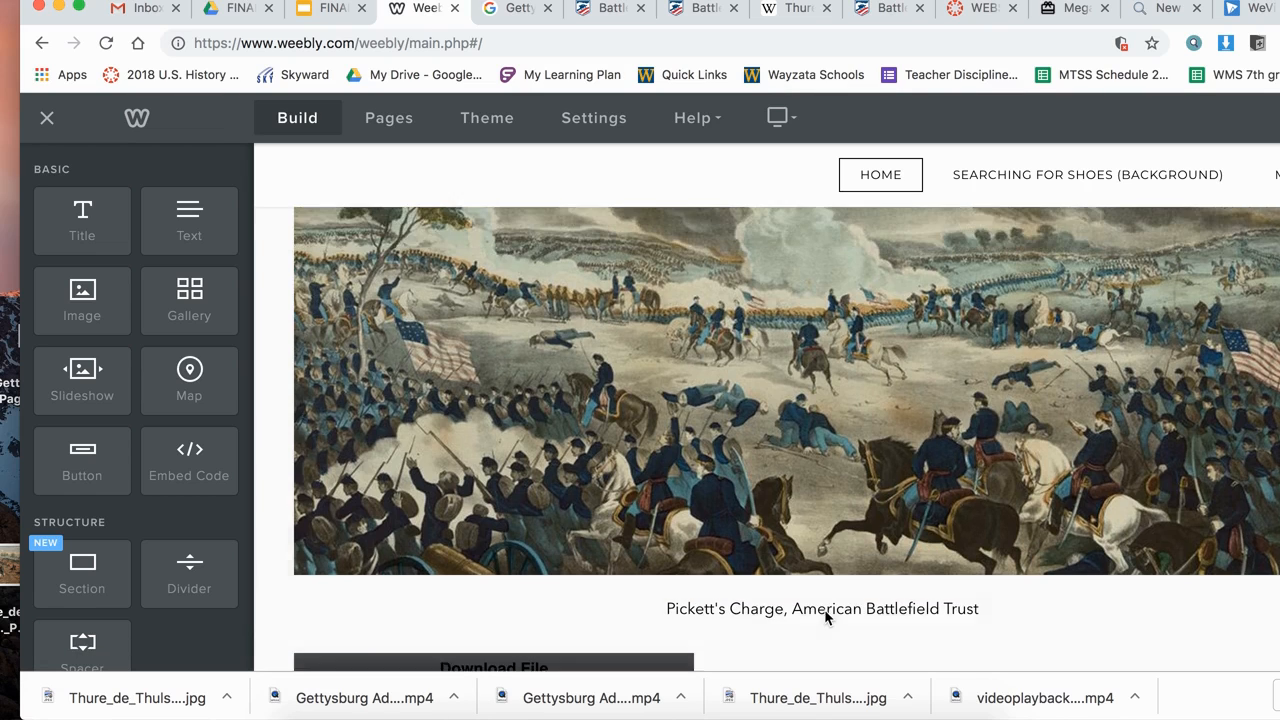
Step: Add a title element above the battle image and a text element between the title and the image
scroll(792, 448, down, 4)
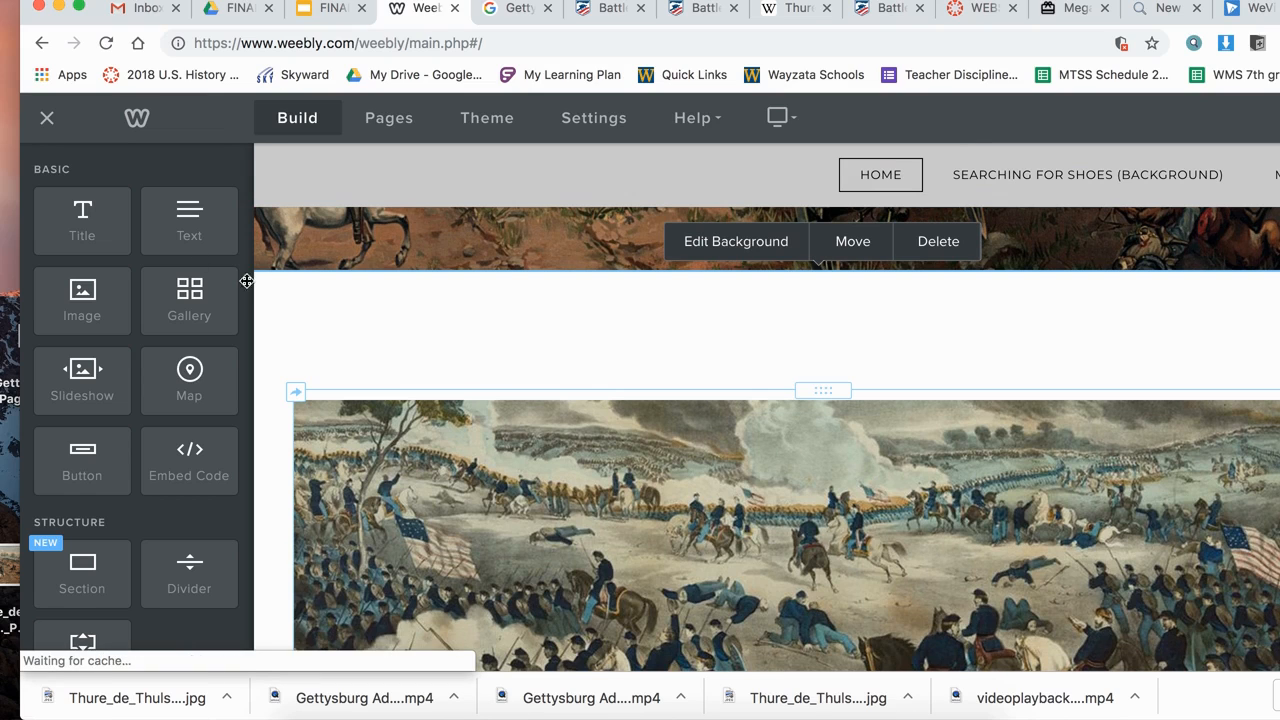
drag(90, 220, 769, 390)
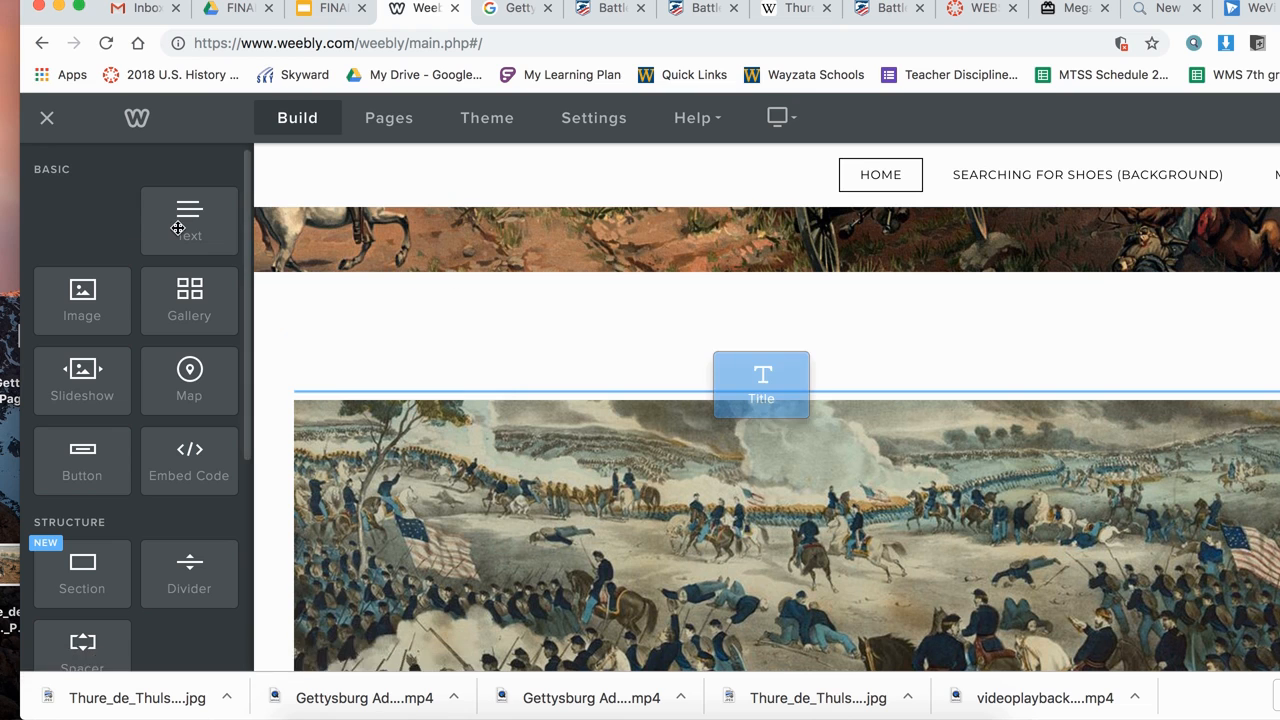
drag(177, 228, 183, 240)
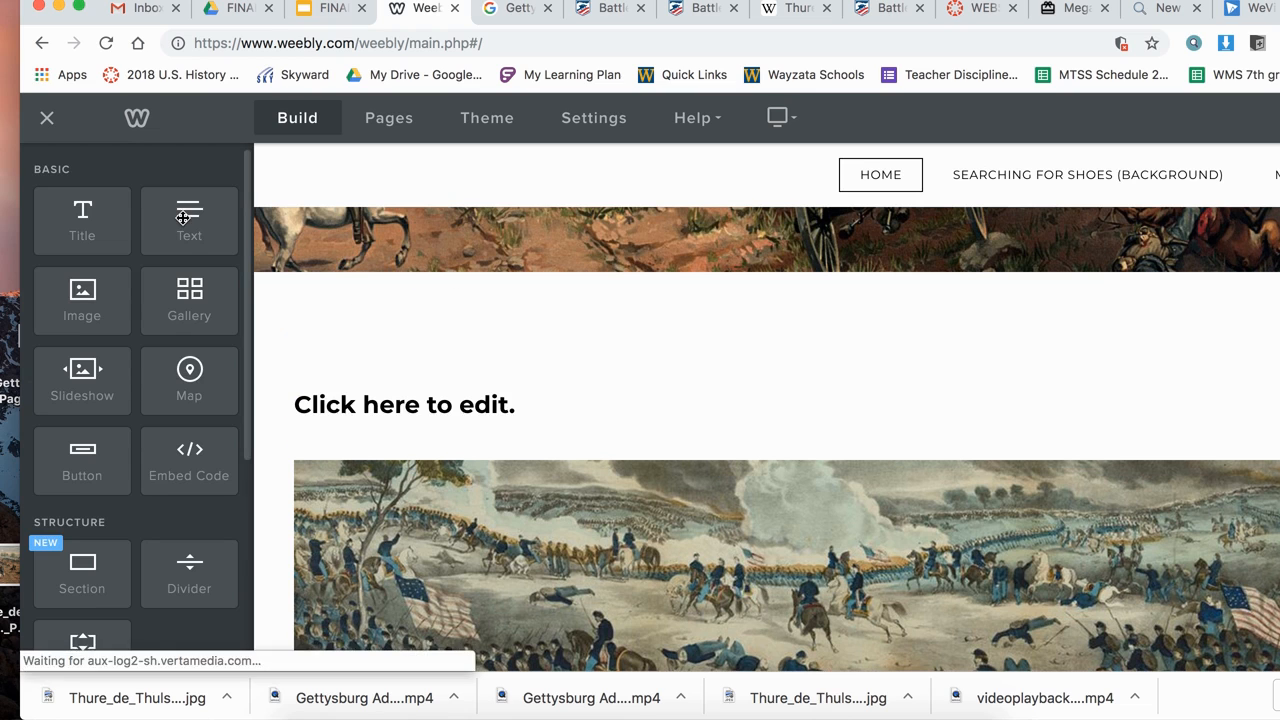
drag(344, 432, 367, 450)
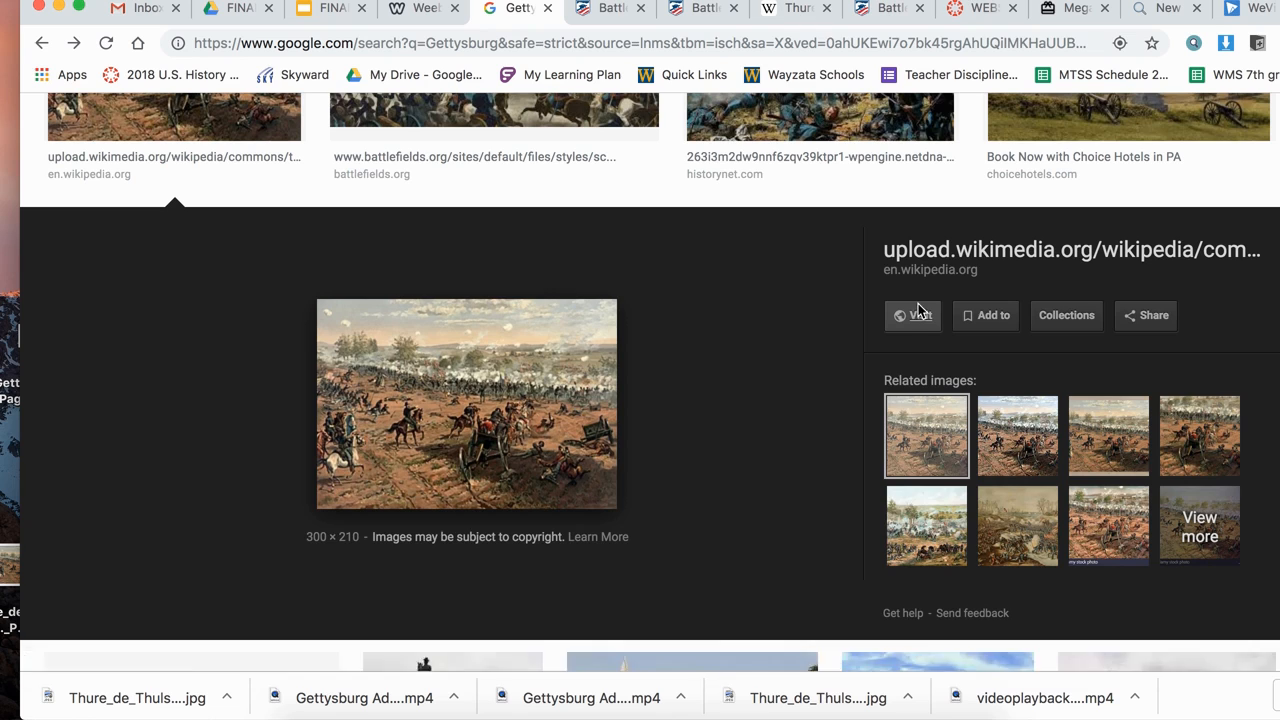
Step: Visit the Wikipedia source of the Pickett's Charge painting from the image results and download the original 8859 × 6202 px JPG file
click(918, 307)
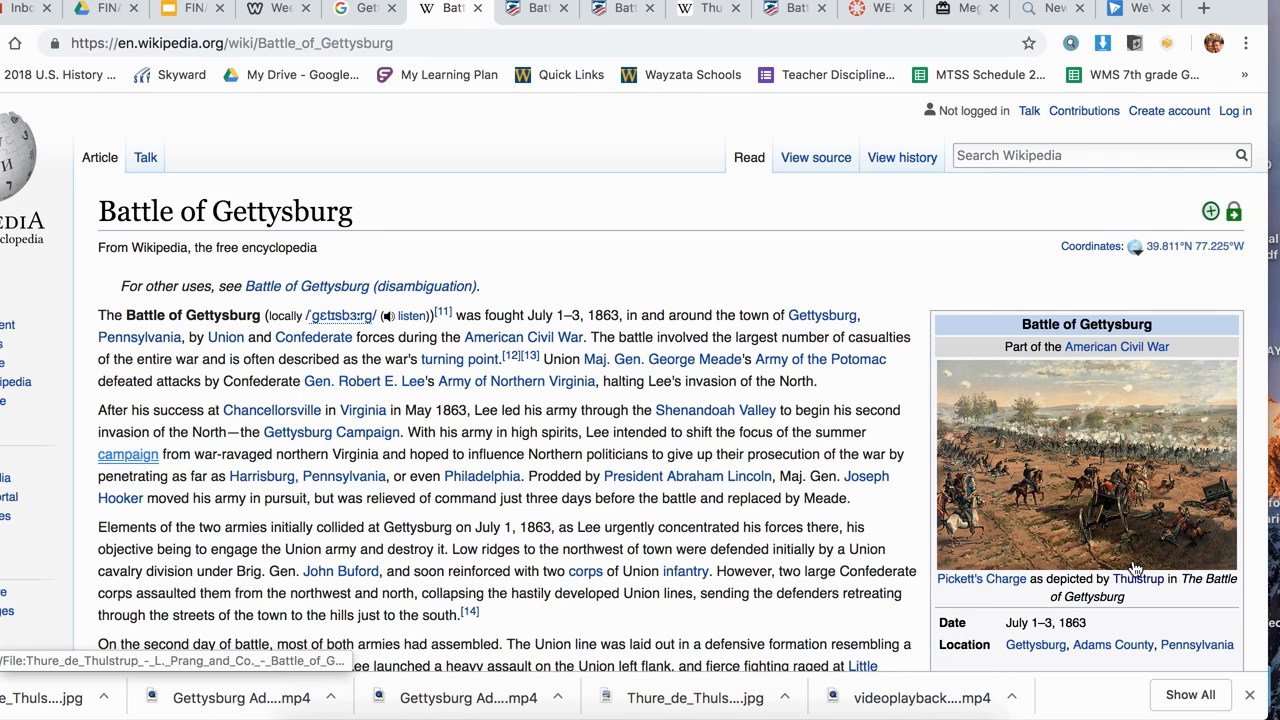
mouse_move(1140, 580)
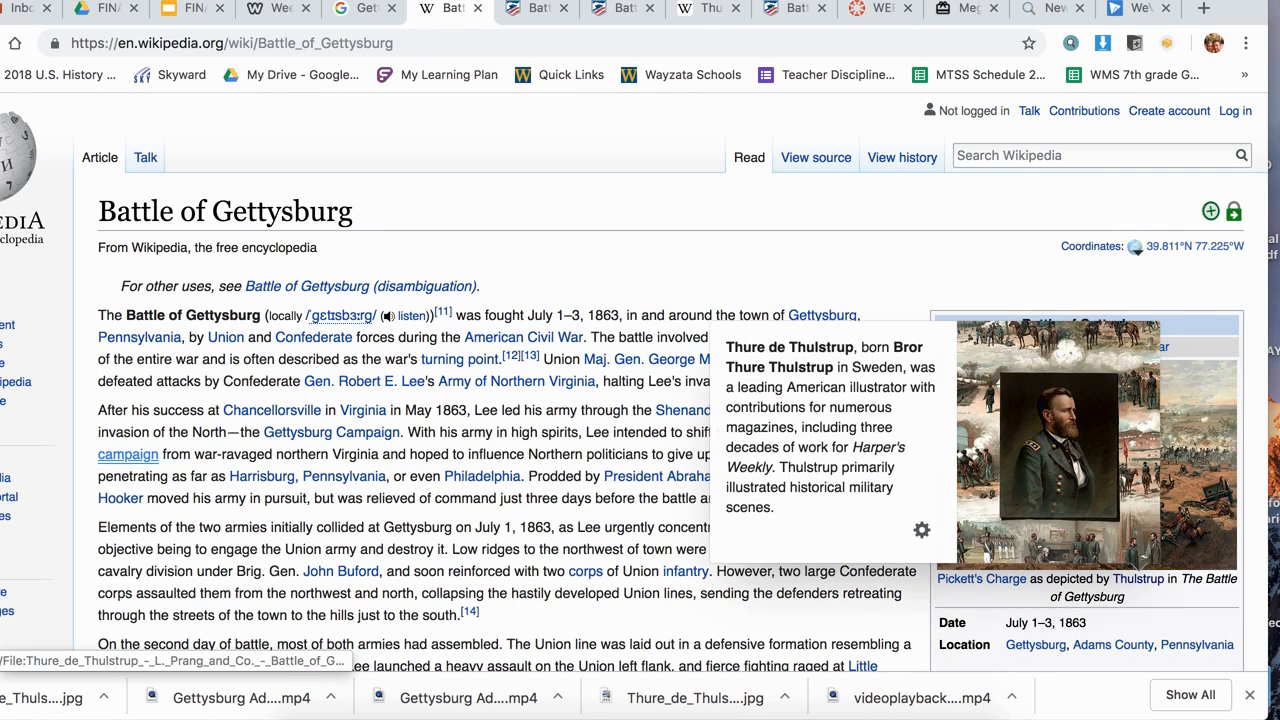
click(1120, 503)
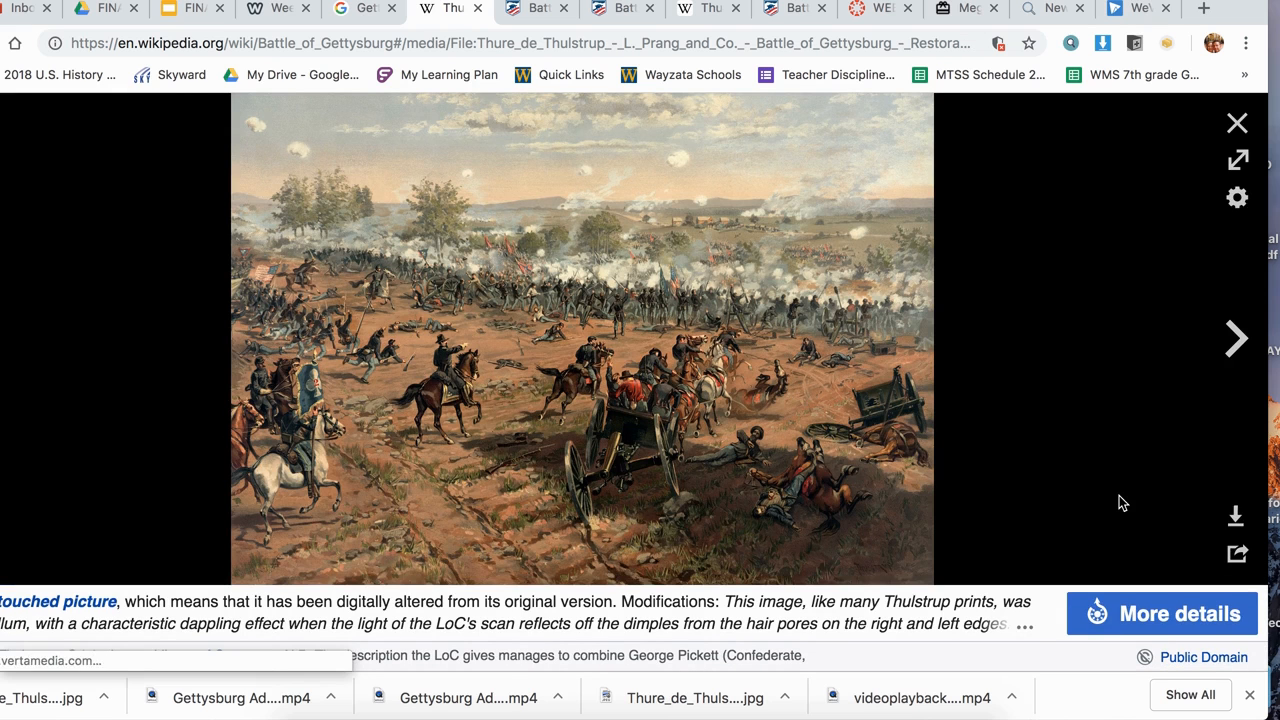
click(1236, 520)
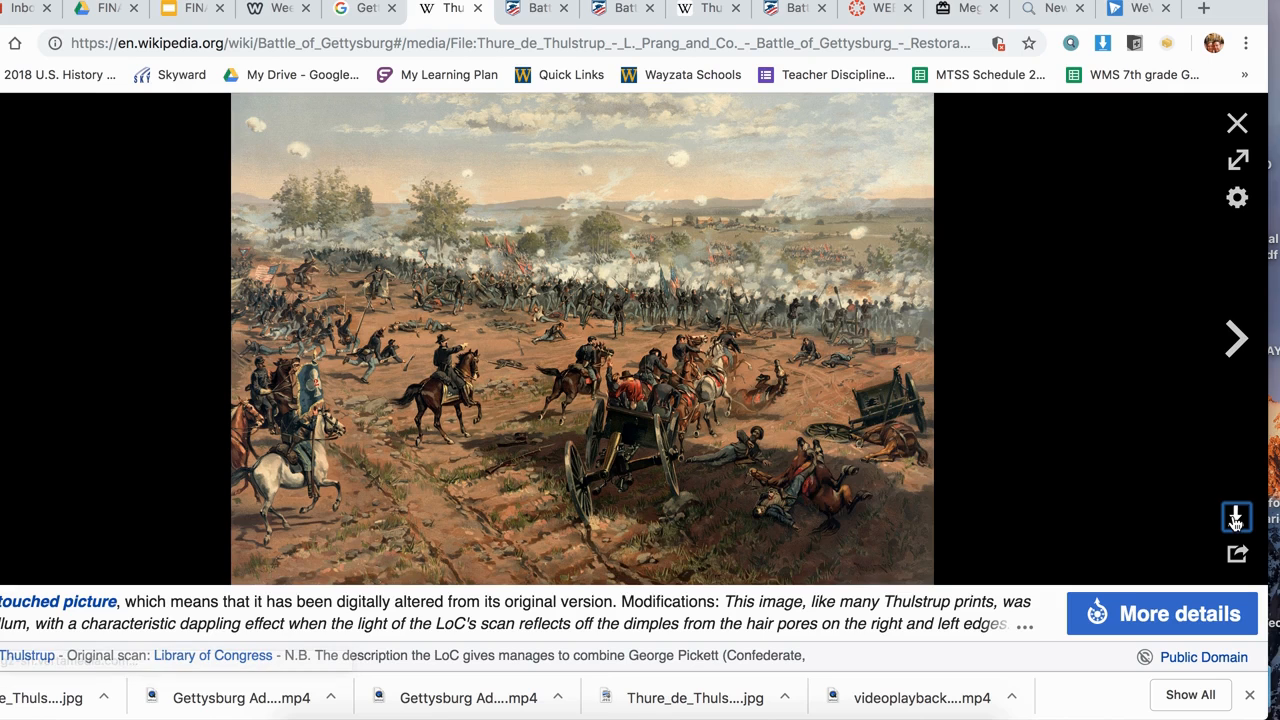
click(962, 348)
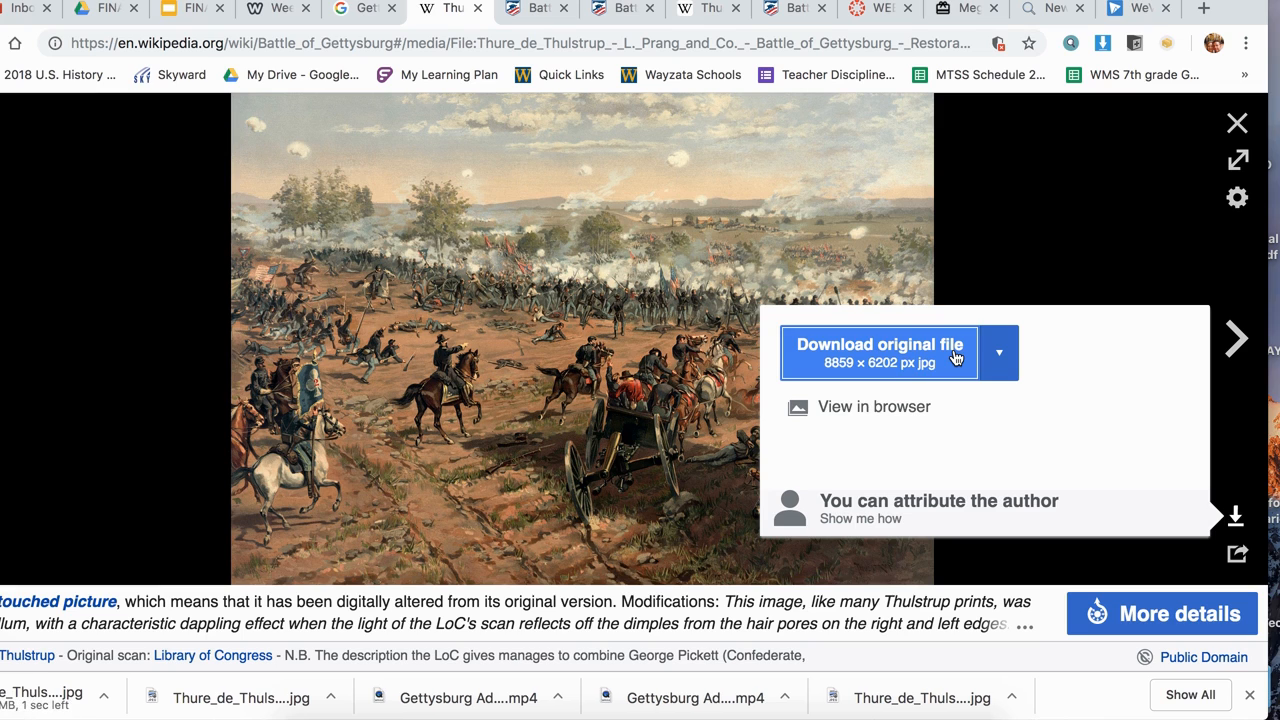
click(934, 337)
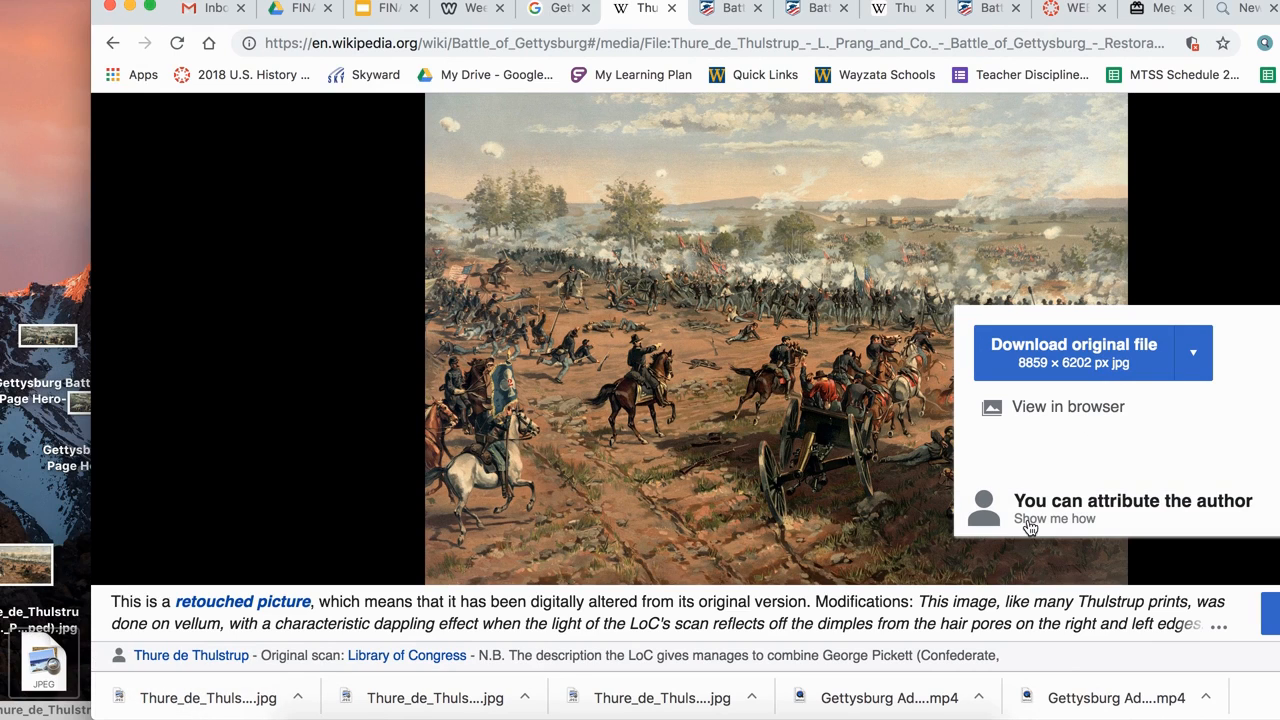
Step: Return to the Weebly editor and upload the newest Thure de Thulstrup painting JPG from the Desktop into the empty image element
click(190, 655)
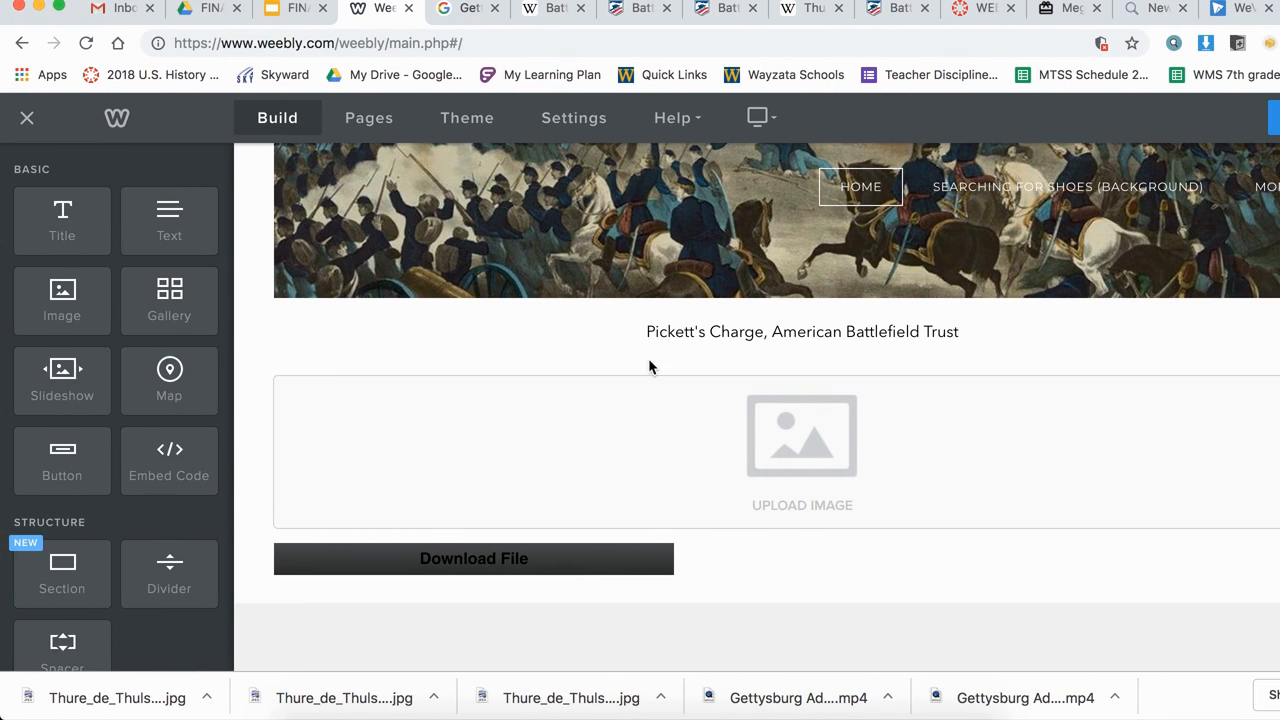
click(768, 427)
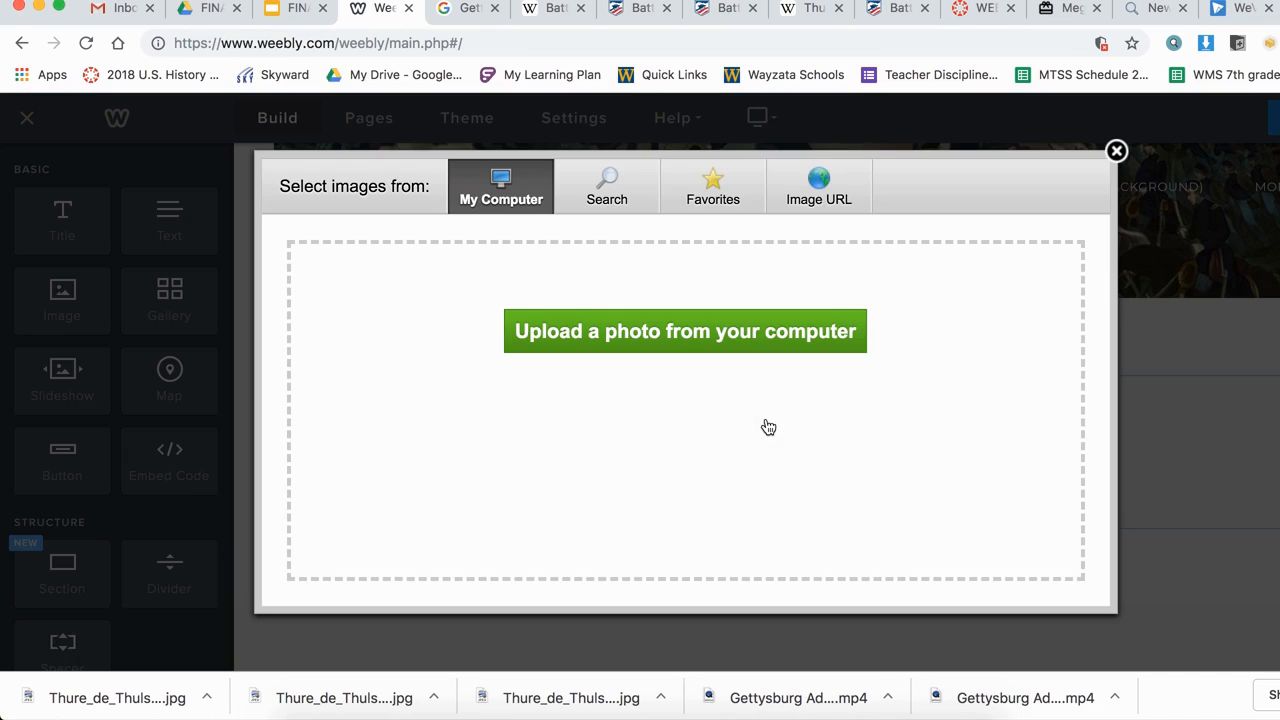
click(689, 341)
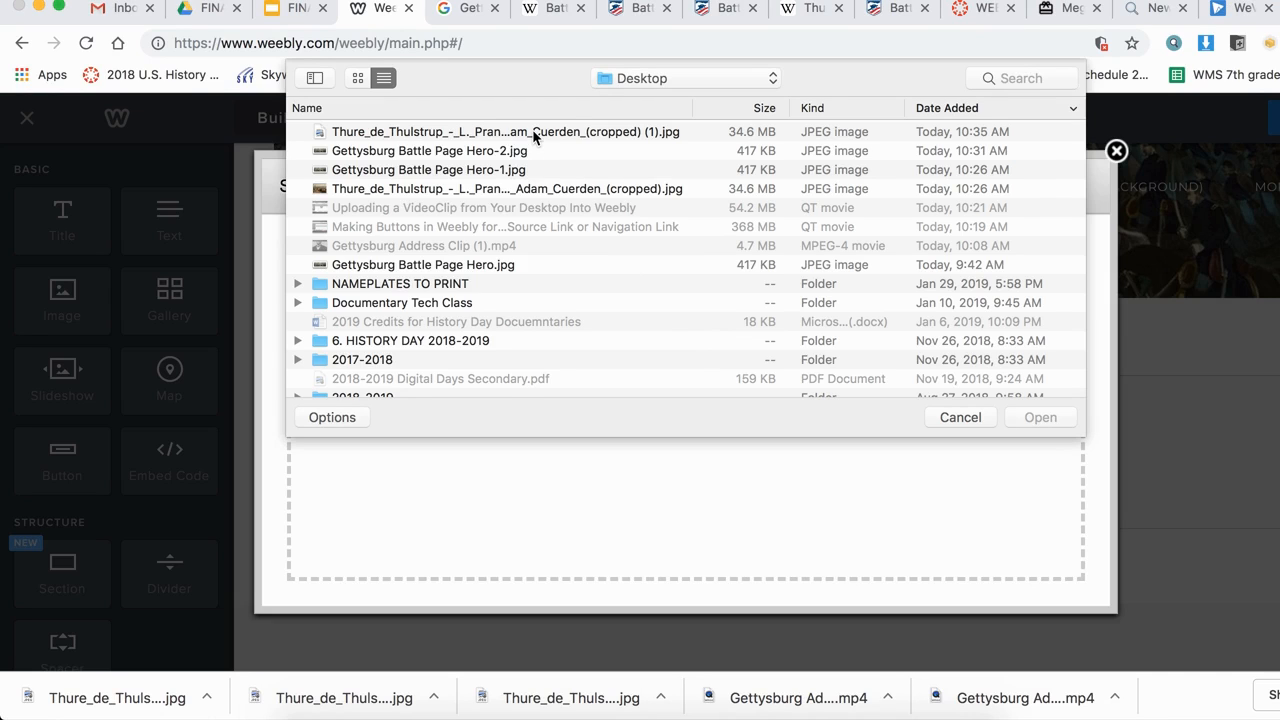
click(533, 136)
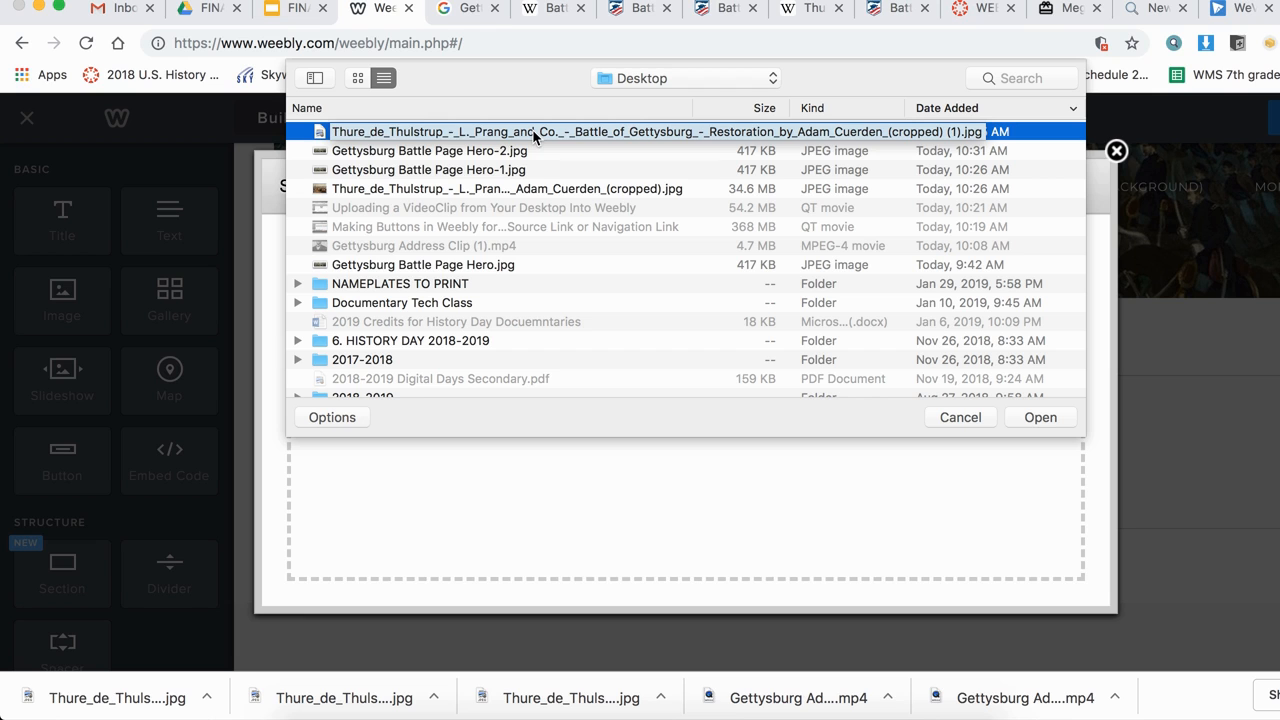
double_click(447, 134)
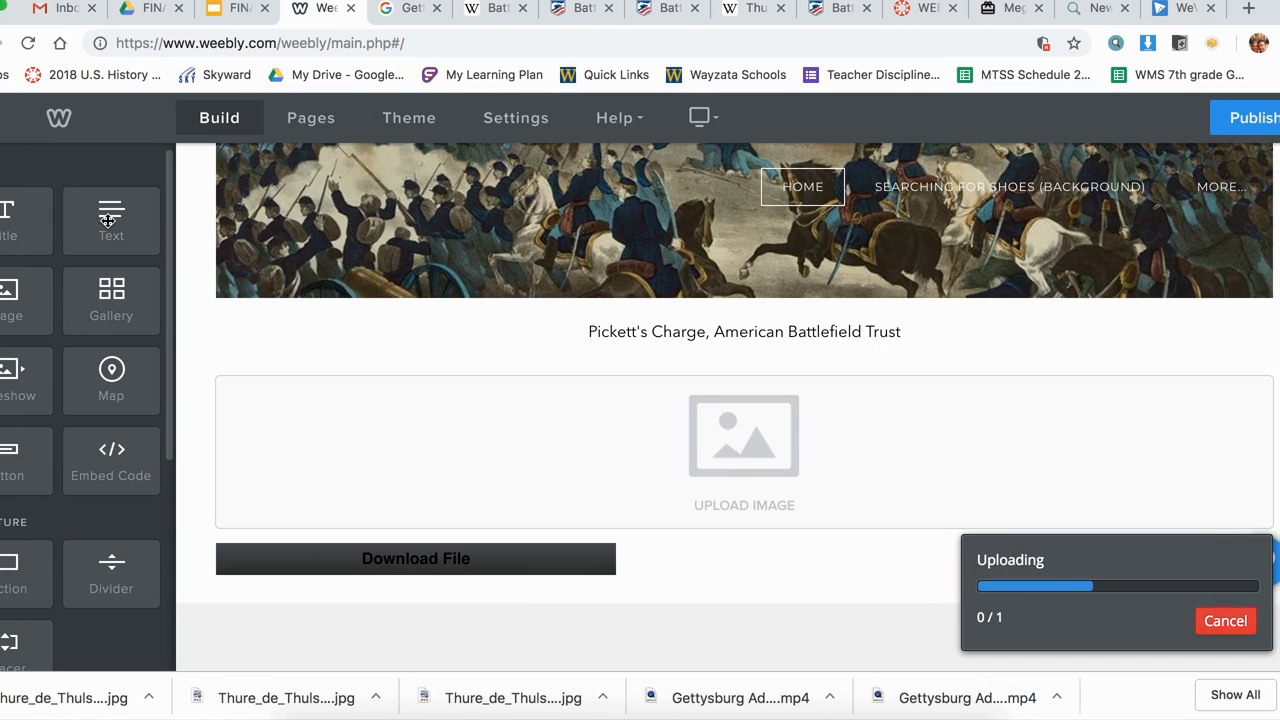
Step: Add a text element directly beneath the second image, above the Download File button, and set its alignment to centered
drag(108, 221, 337, 572)
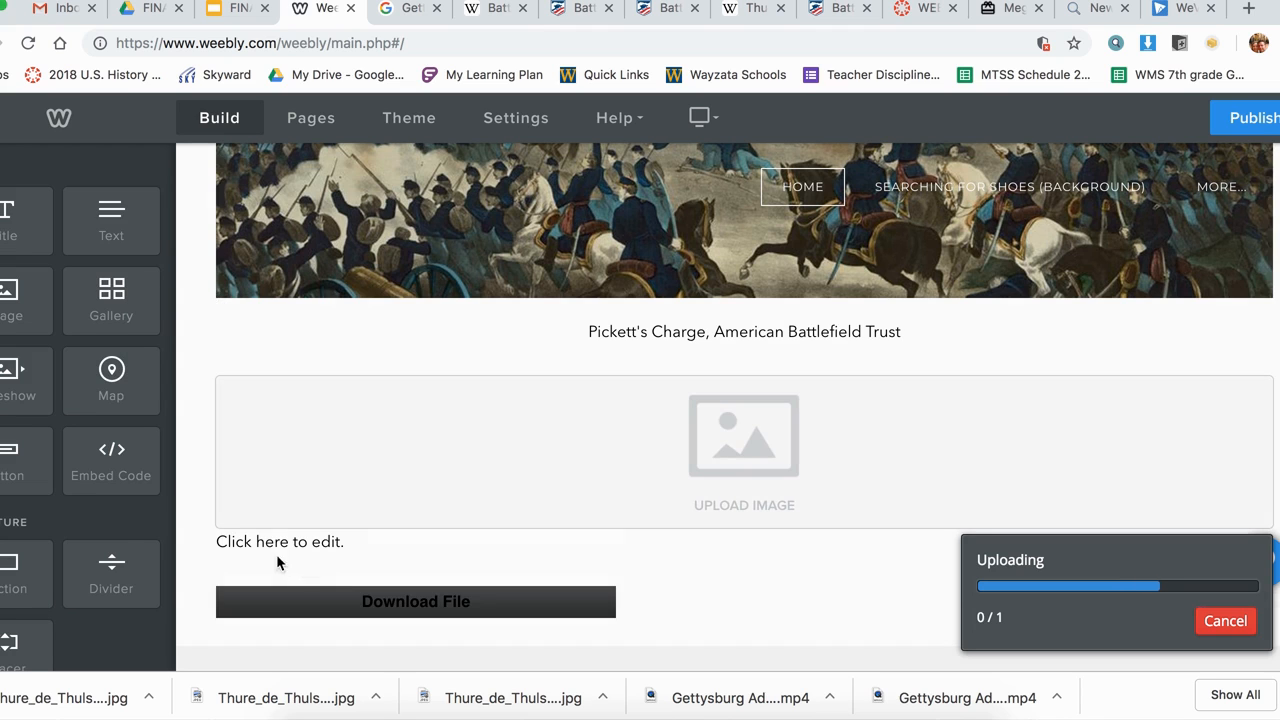
click(320, 541)
right_click(320, 543)
click(320, 544)
click(580, 505)
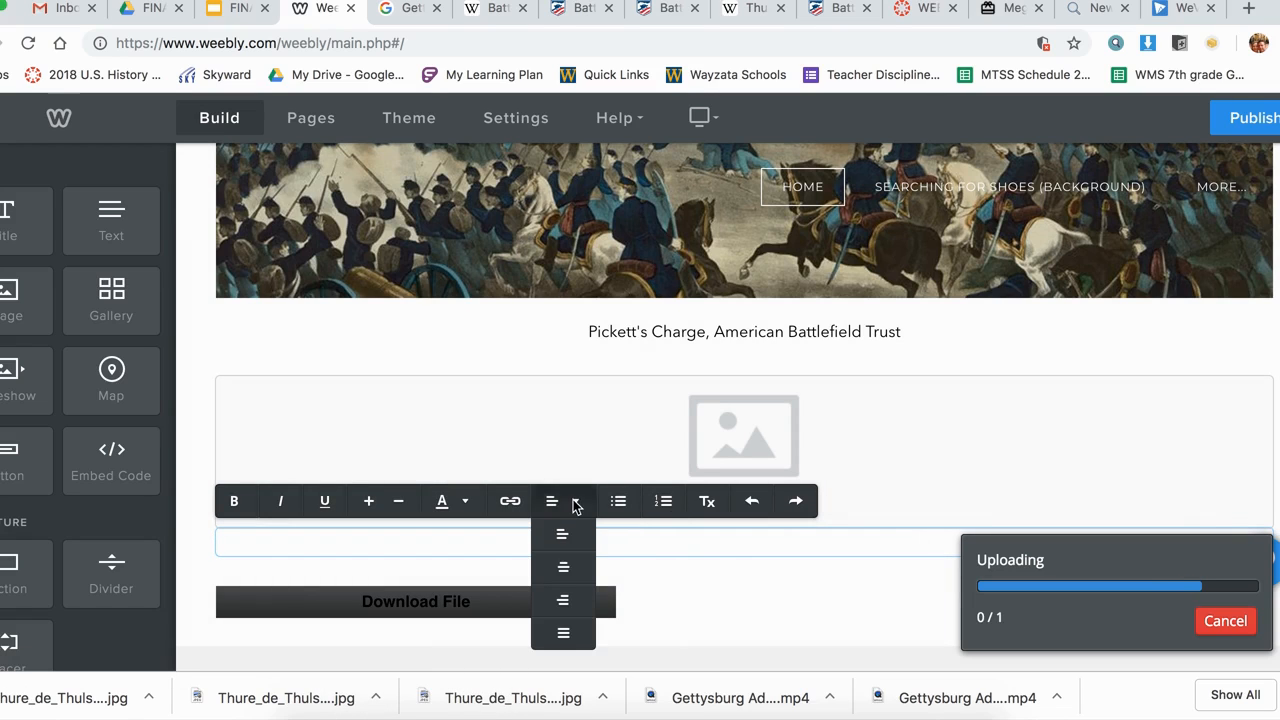
click(566, 571)
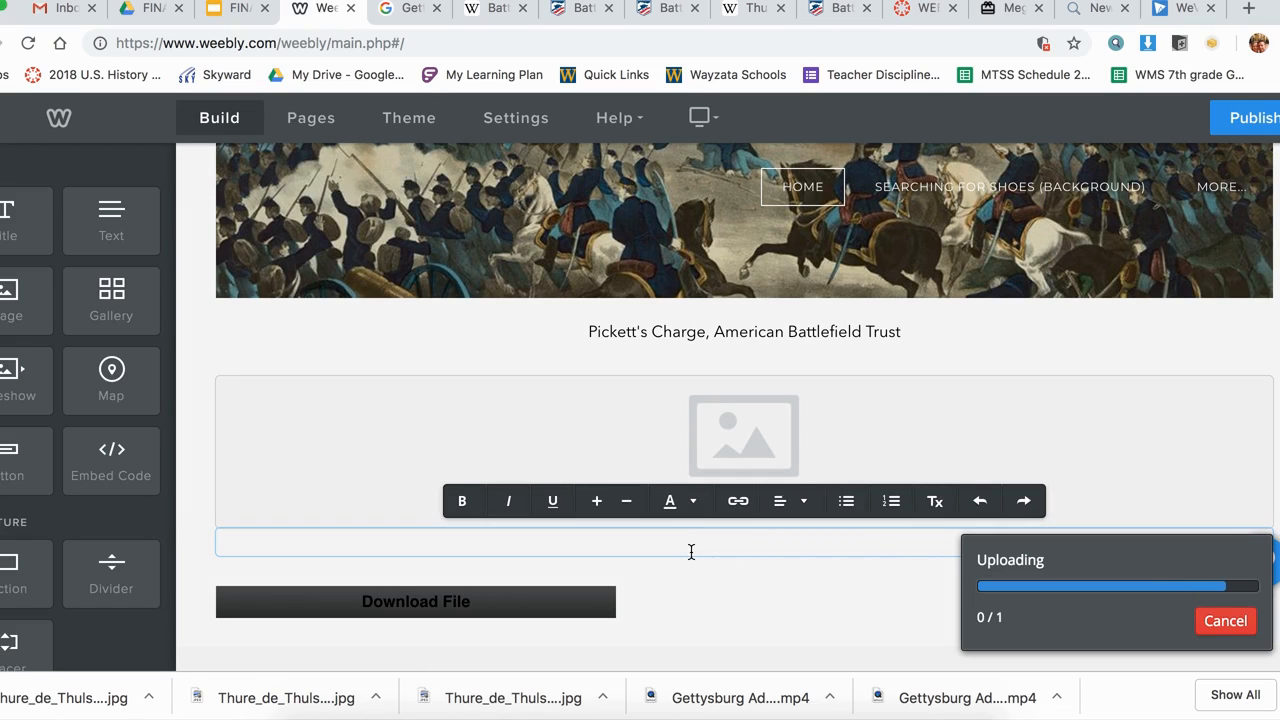
Step: Write the caption "Pickett's Charge, 1887, Thur de Thulstrup" under the second image and review both captioned images on the page
text(Pickett's Charge,)
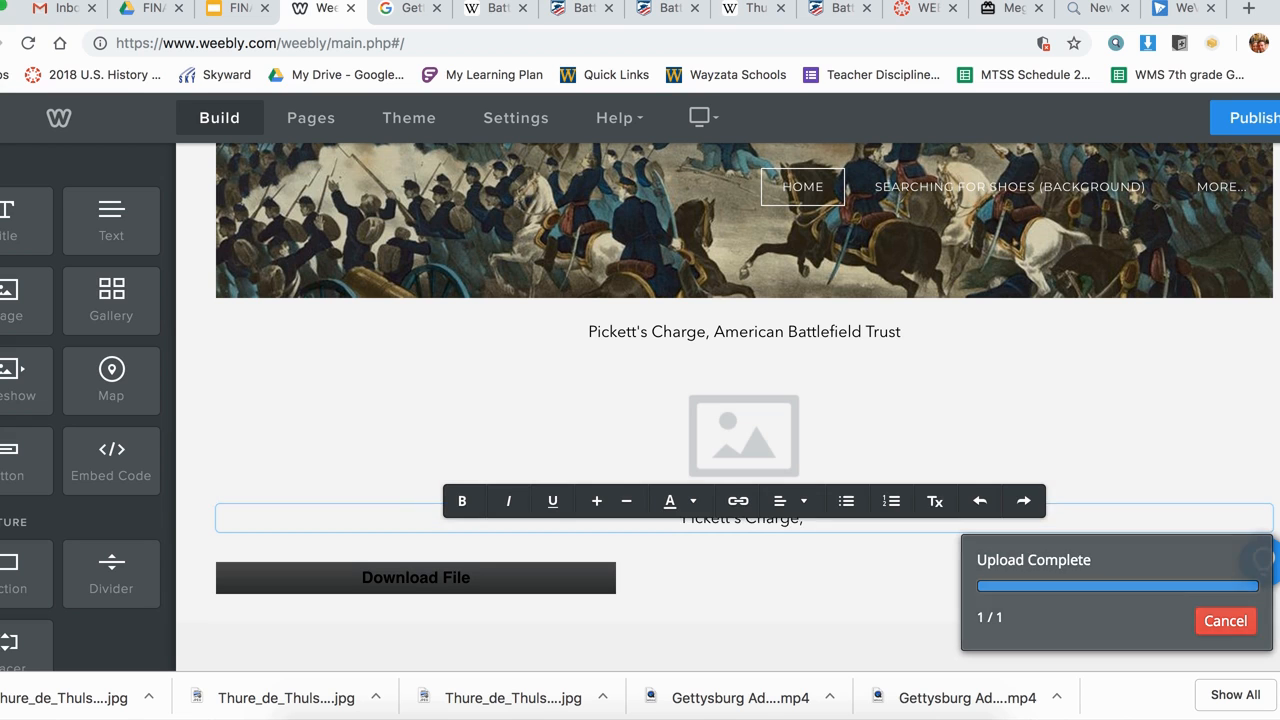
text( 1887)
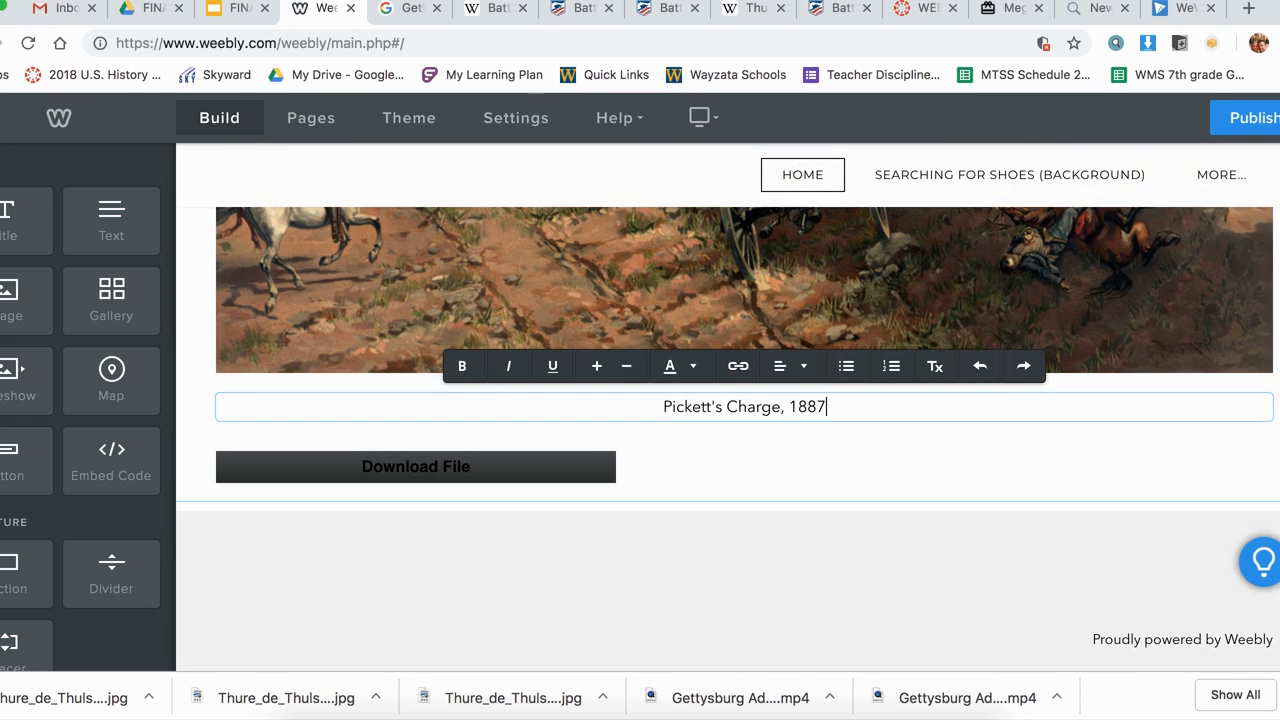
text(, )
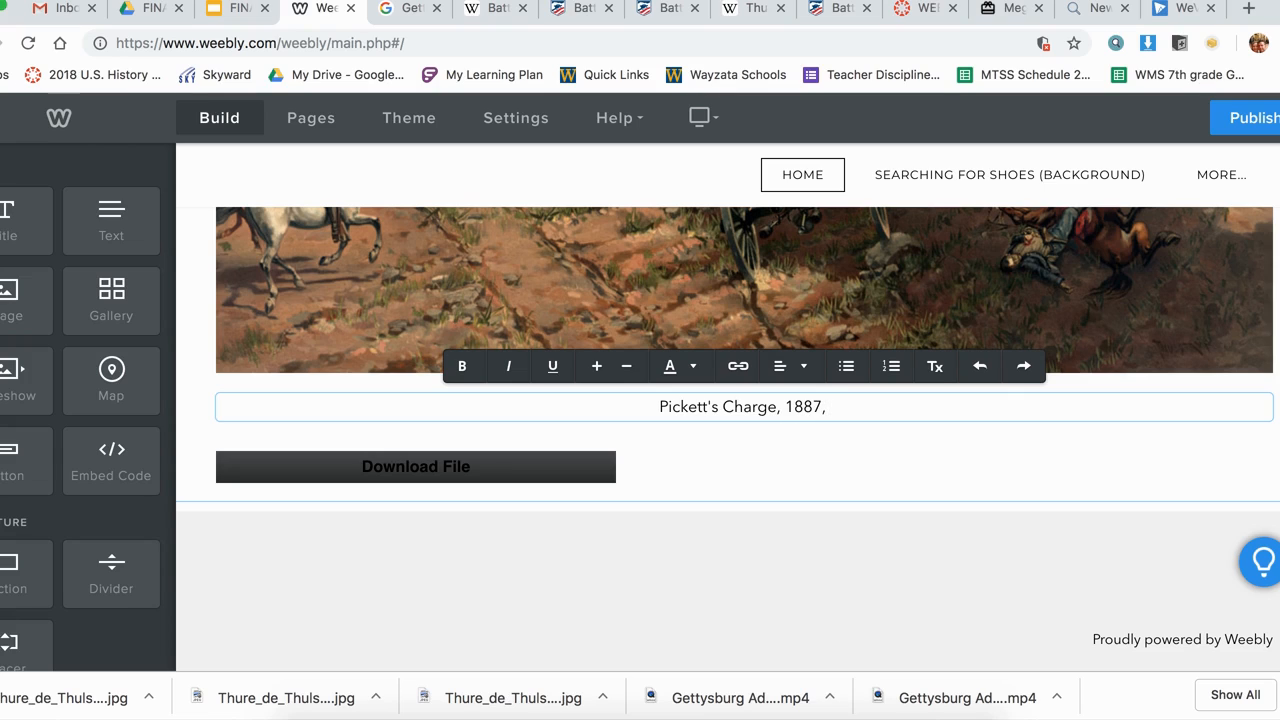
text(Thu)
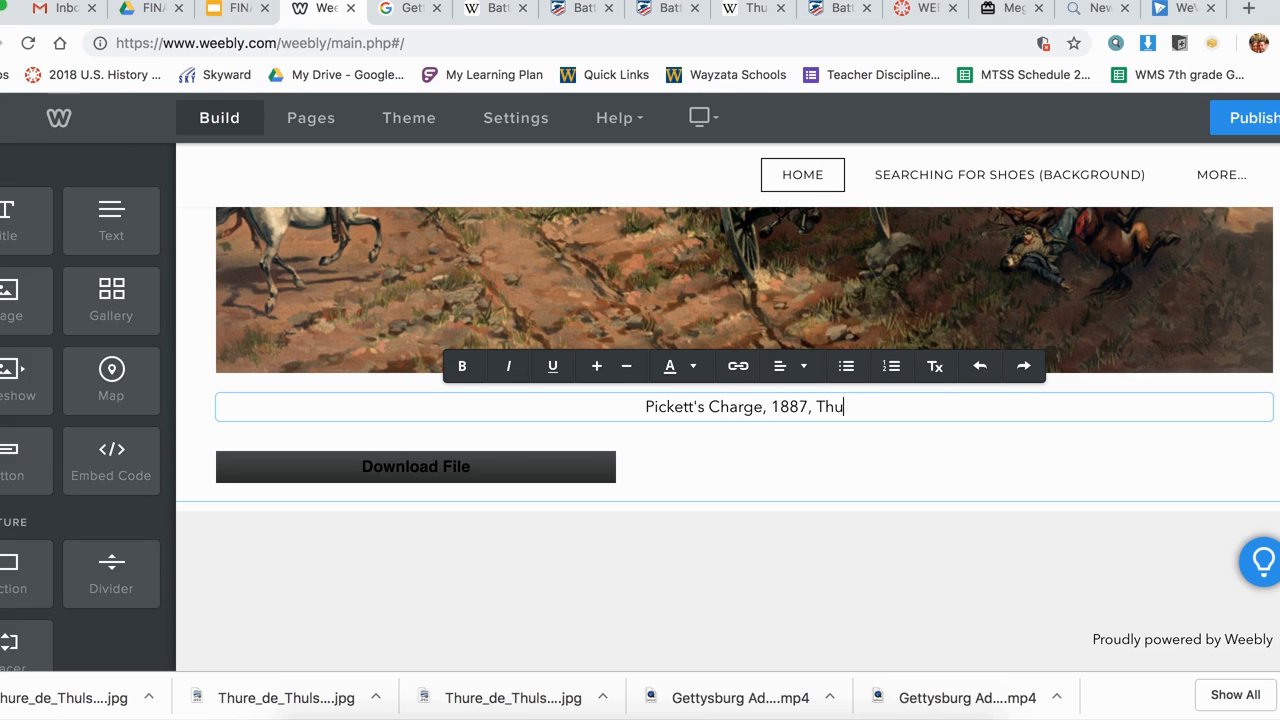
text(r de )
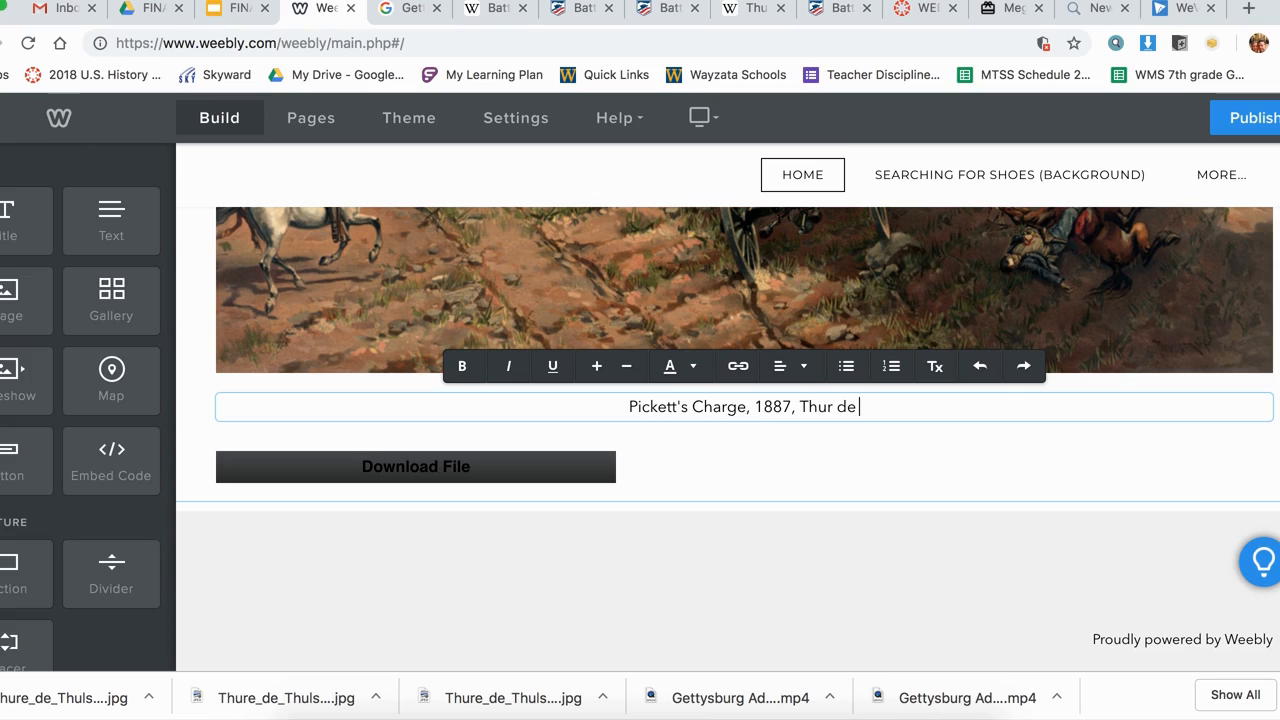
text(Thulstrup)
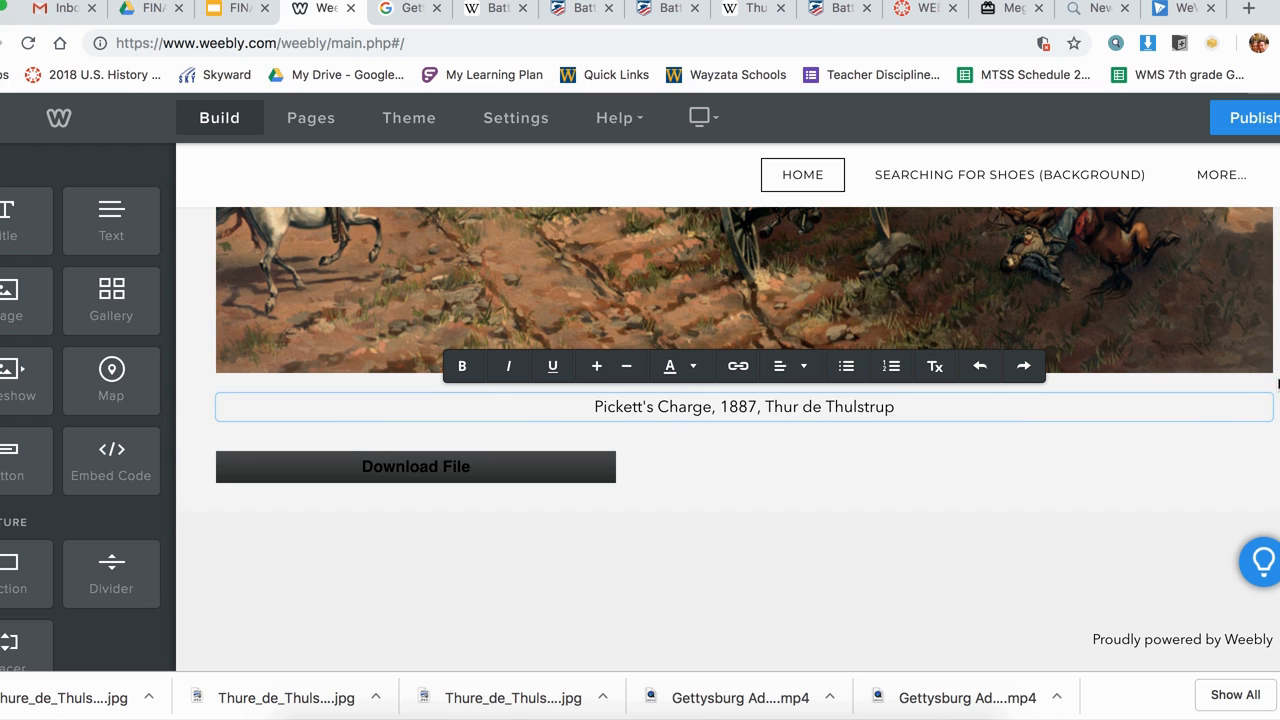
click(1277, 384)
scroll(1277, 384, up, 5)
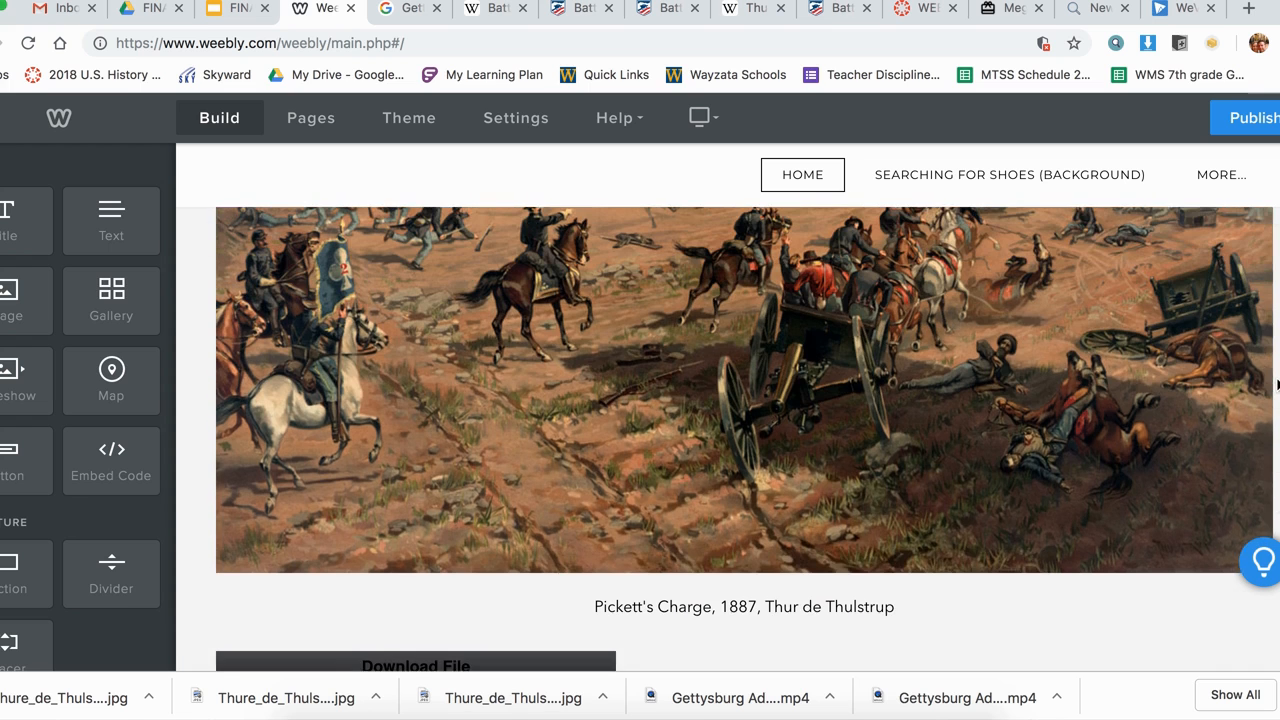
scroll(1277, 384, down, 10)
scroll(1277, 384, up, 3)
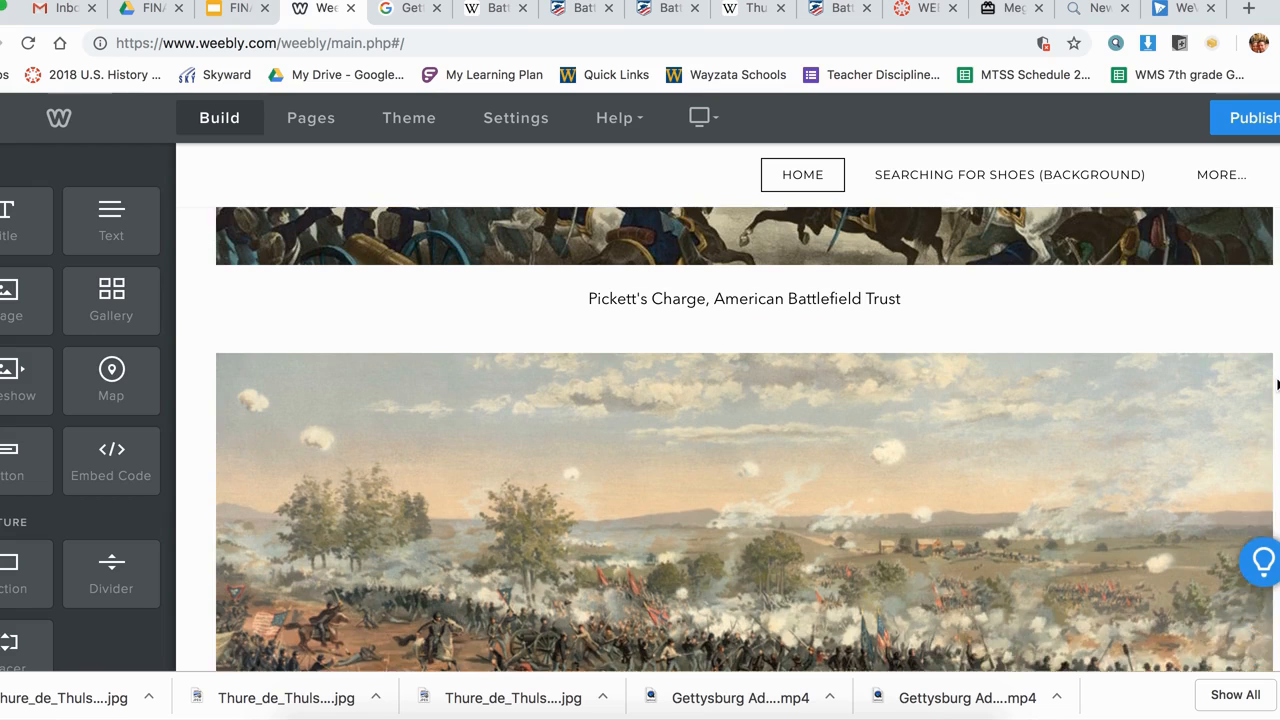
scroll(1277, 384, up, 2)
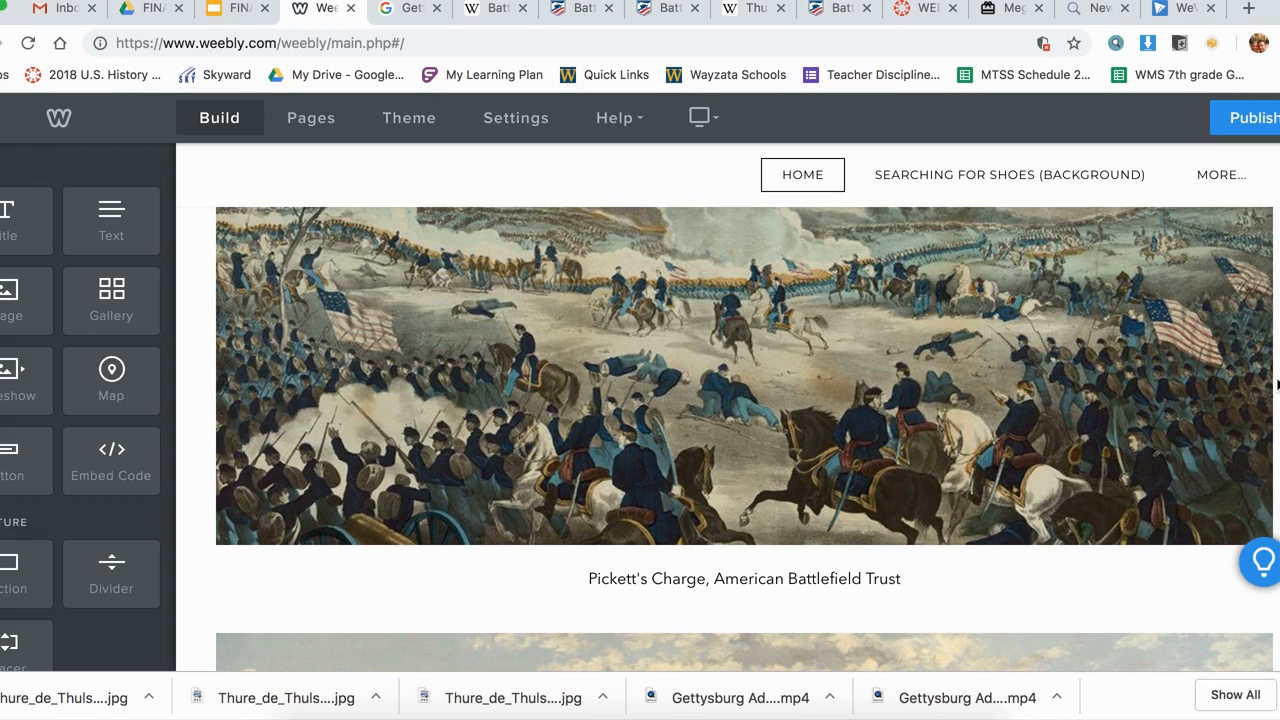